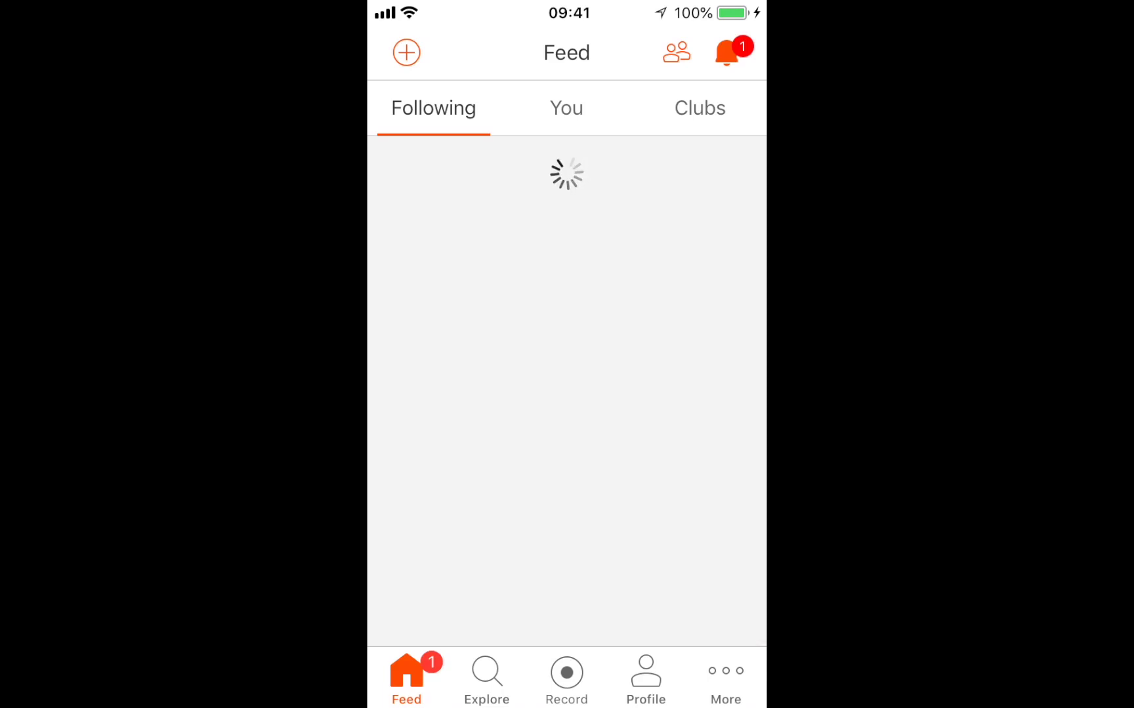
scroll(566, 361, "down", 15)
scroll(567, 361, "down", 15)
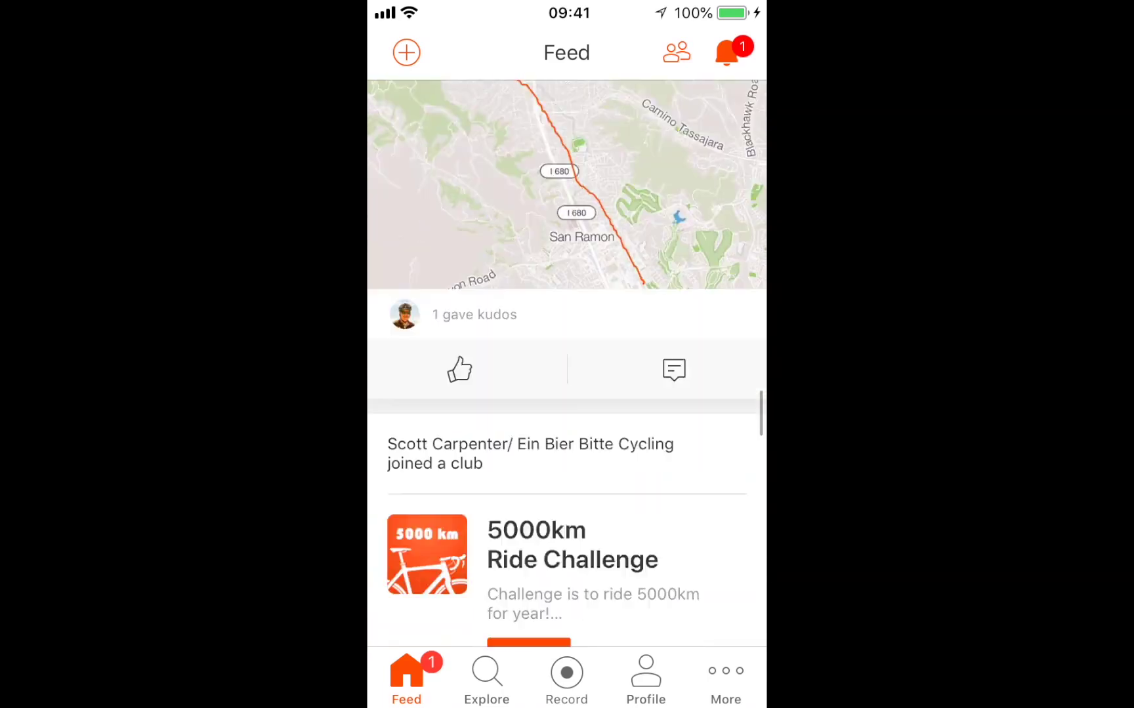
scroll(566, 361, "down", 10)
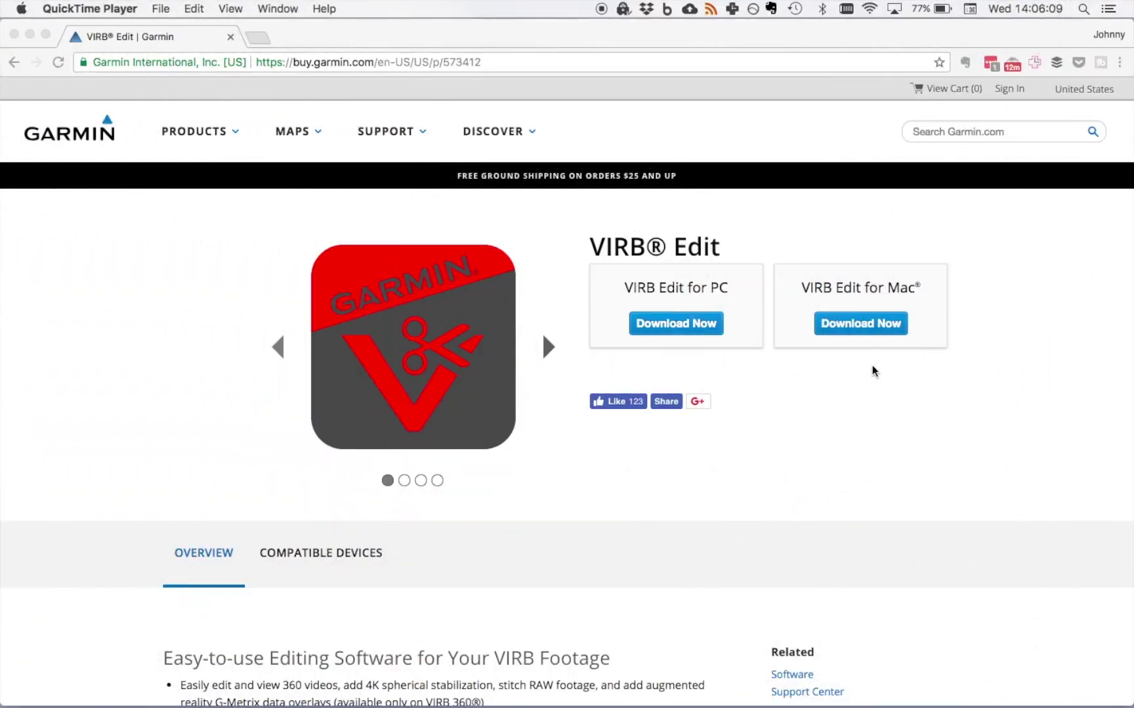
Download VIRB Edit for Mac from the Garmin site and open the Install VIRB Edit.pkg package
left_click(862, 339)
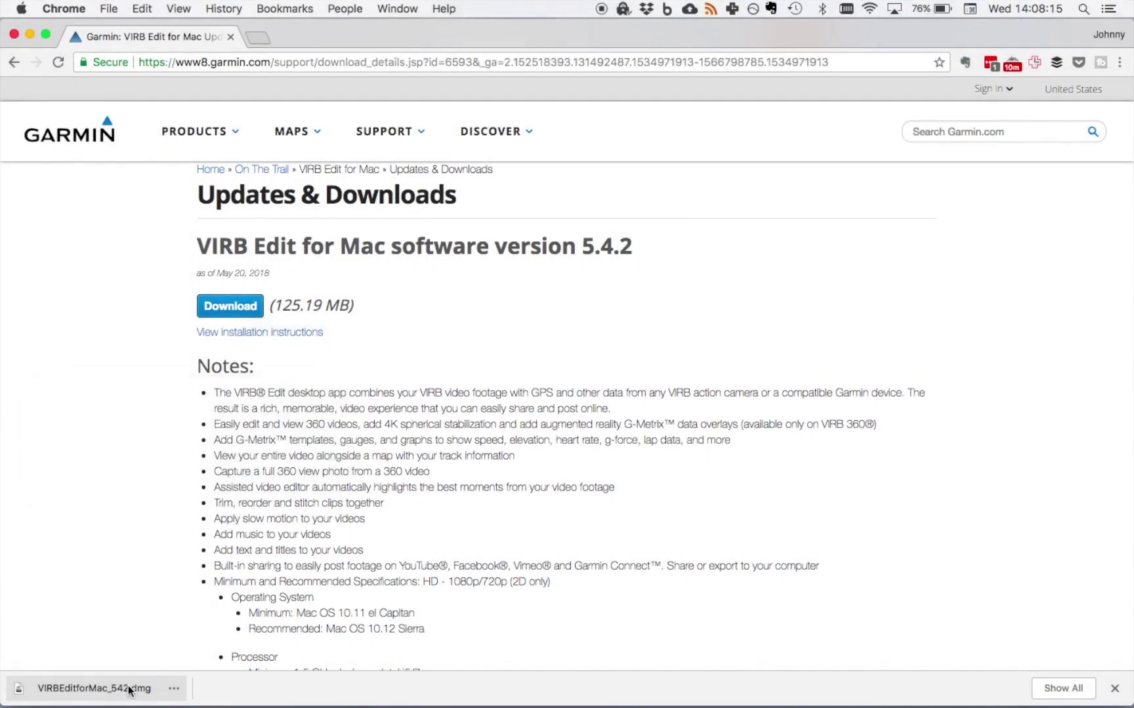
left_click(127, 685)
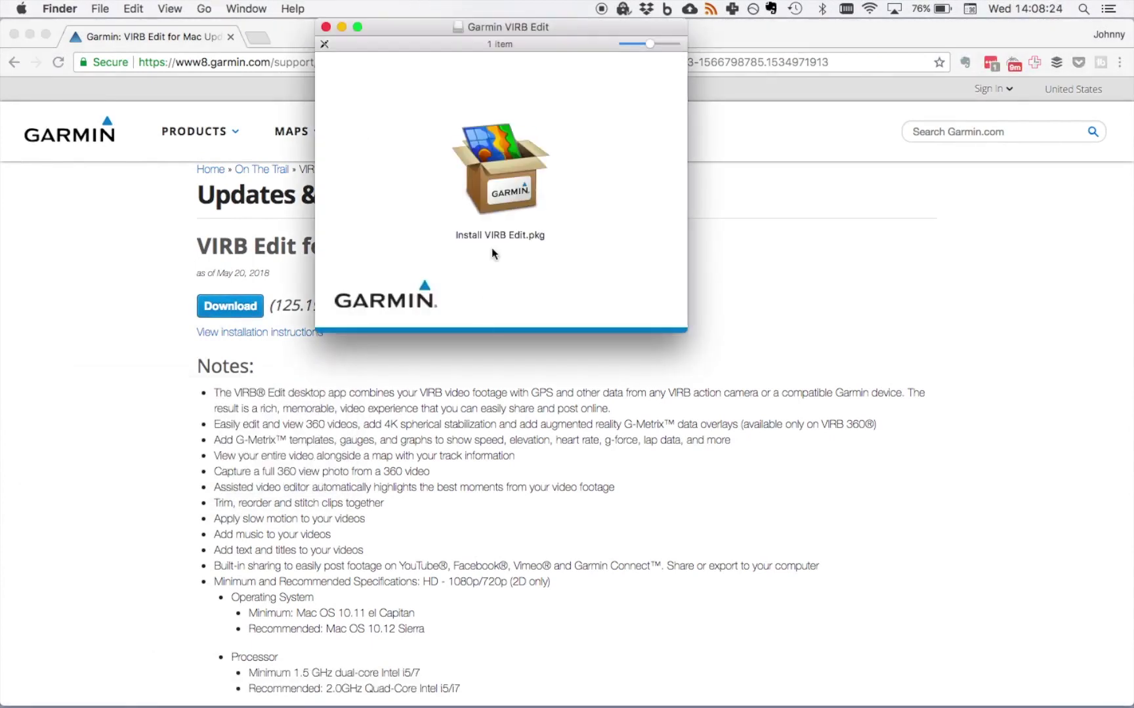
double_click(496, 198)
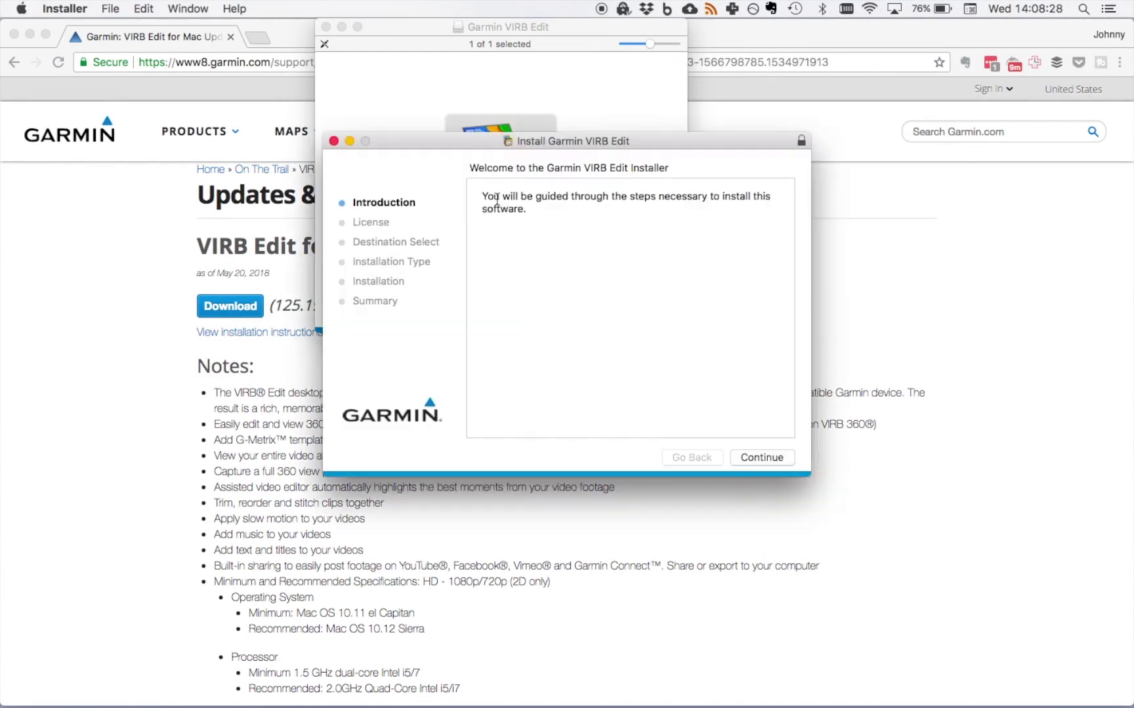
Install Garmin VIRB Edit, agreeing to the software license, and close the leftover installer and Finder windows
left_click(756, 458)
left_click(755, 458)
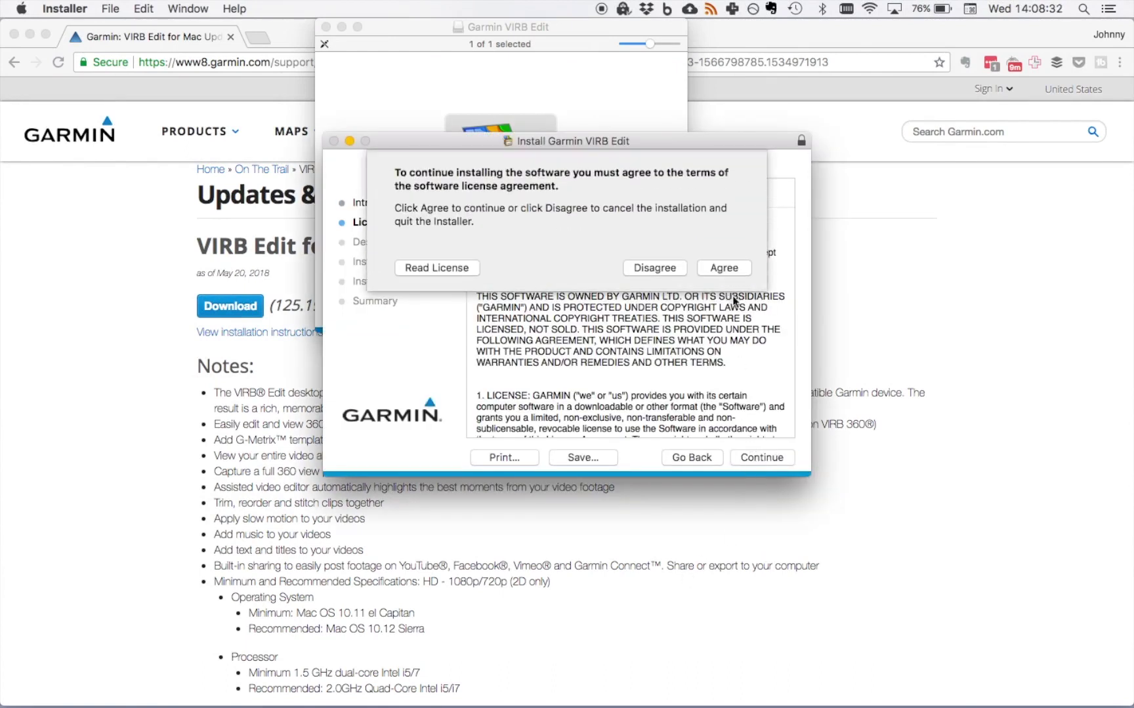
left_click(727, 265)
left_click(756, 462)
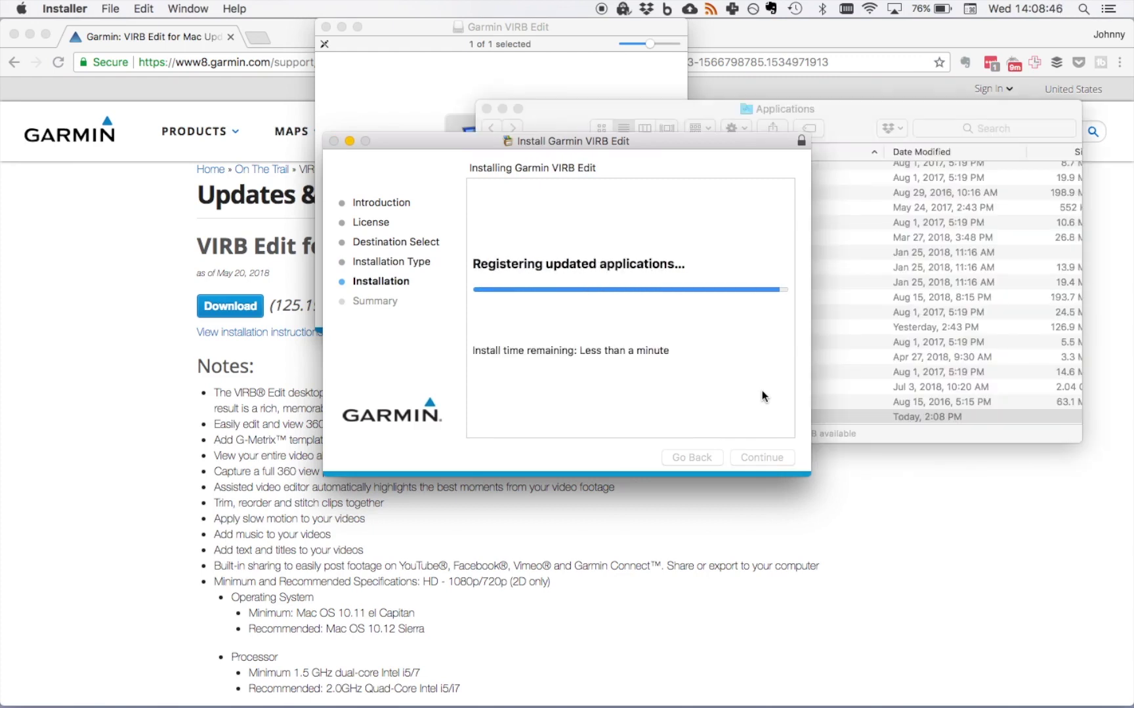
left_click(766, 458)
left_click(665, 235)
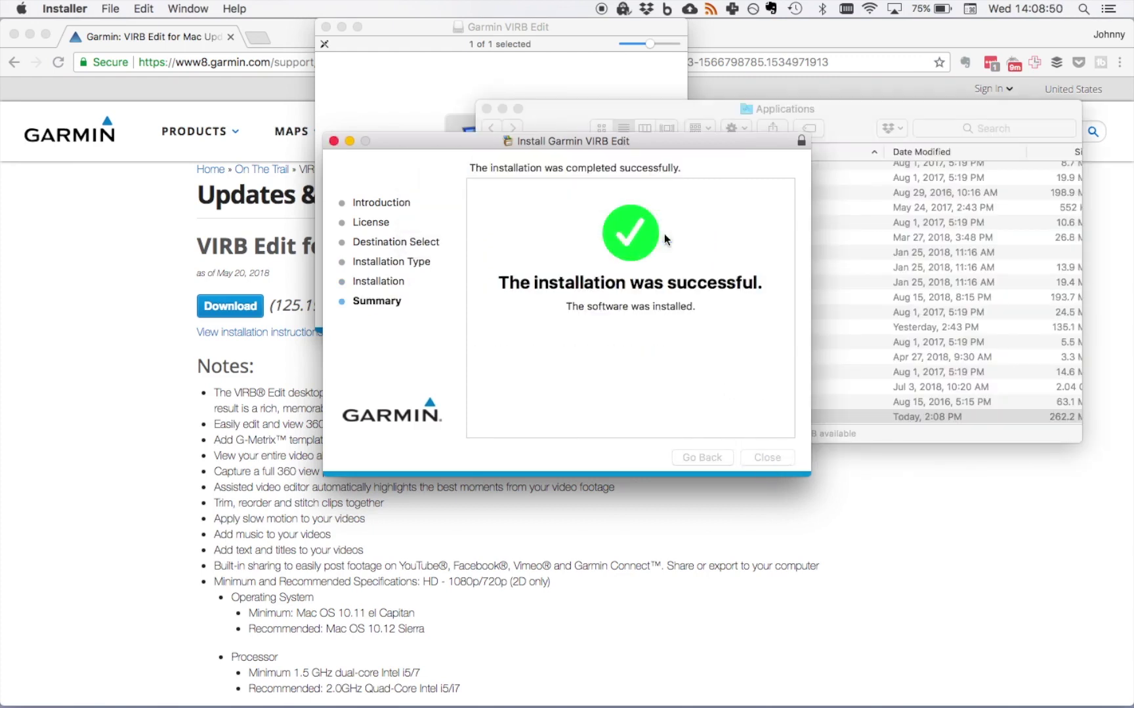
left_click(486, 108)
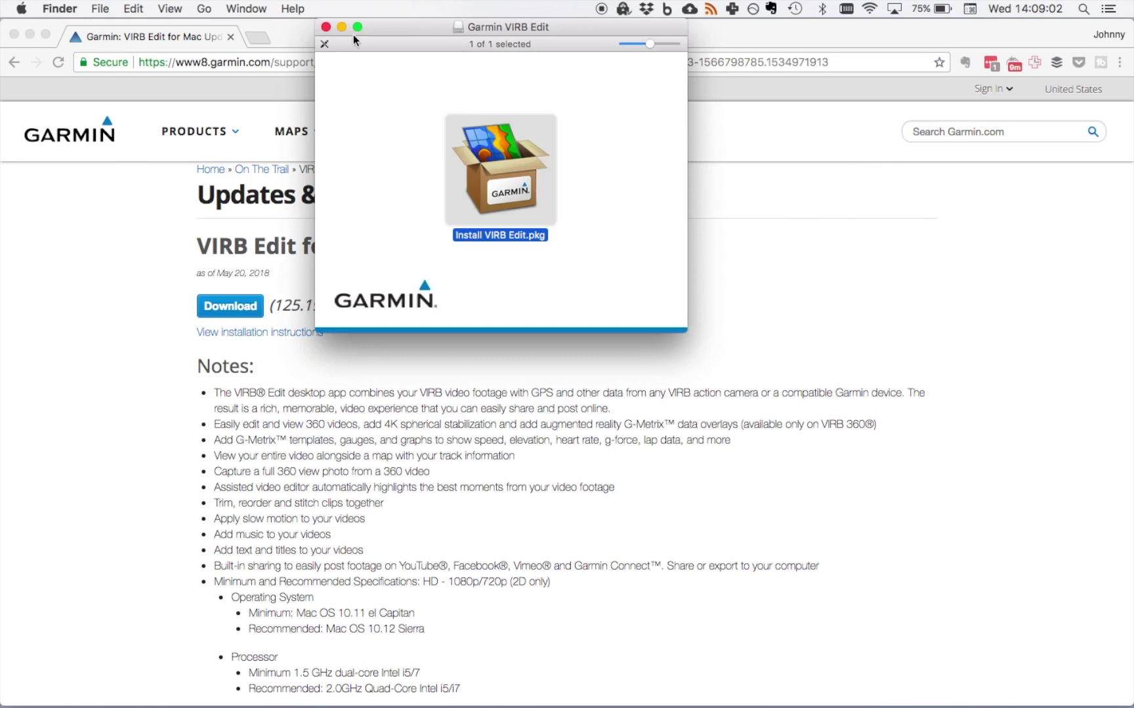
key("super+w")
Search the Mac for "virb", launch Garmin VIRB Edit and enlarge its window to fill the screen
key("super+space")
type("virb")
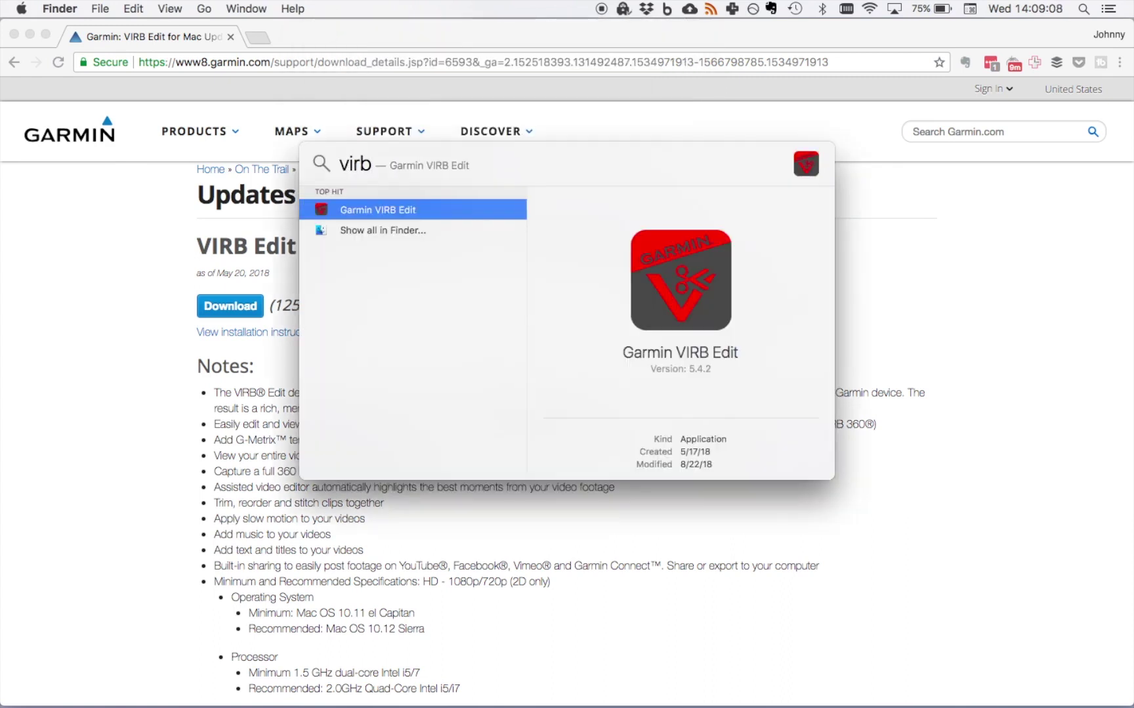
left_click(370, 209)
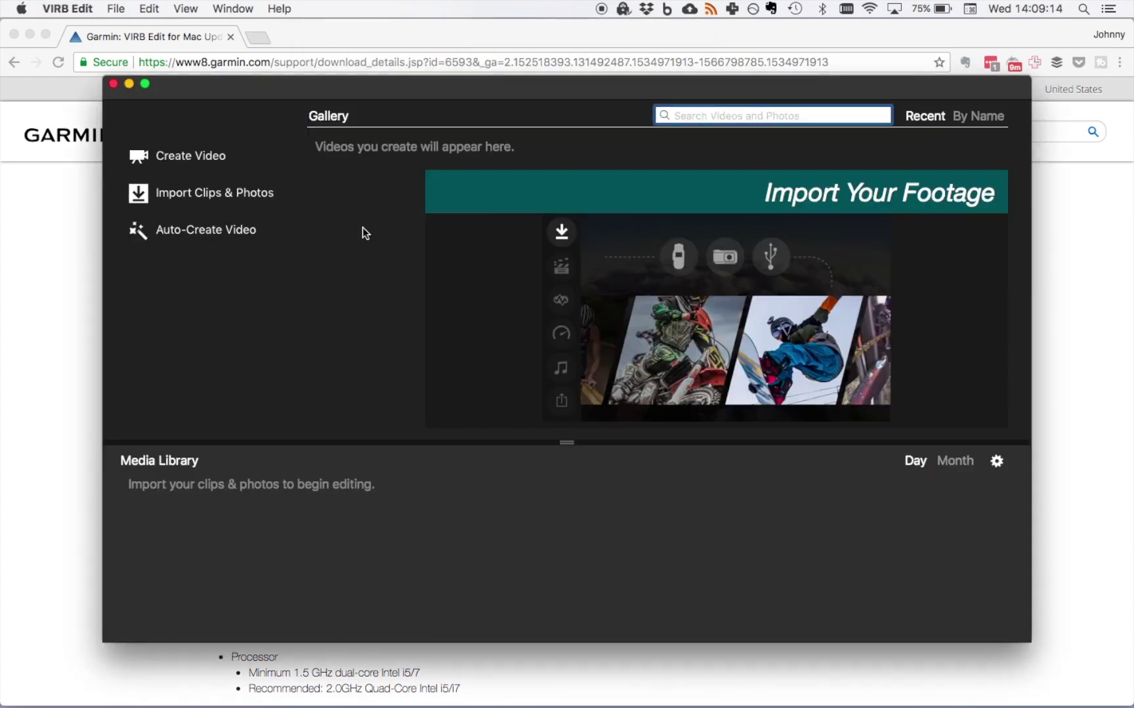
left_click(332, 87)
left_click_drag(155, 86, 53, 28)
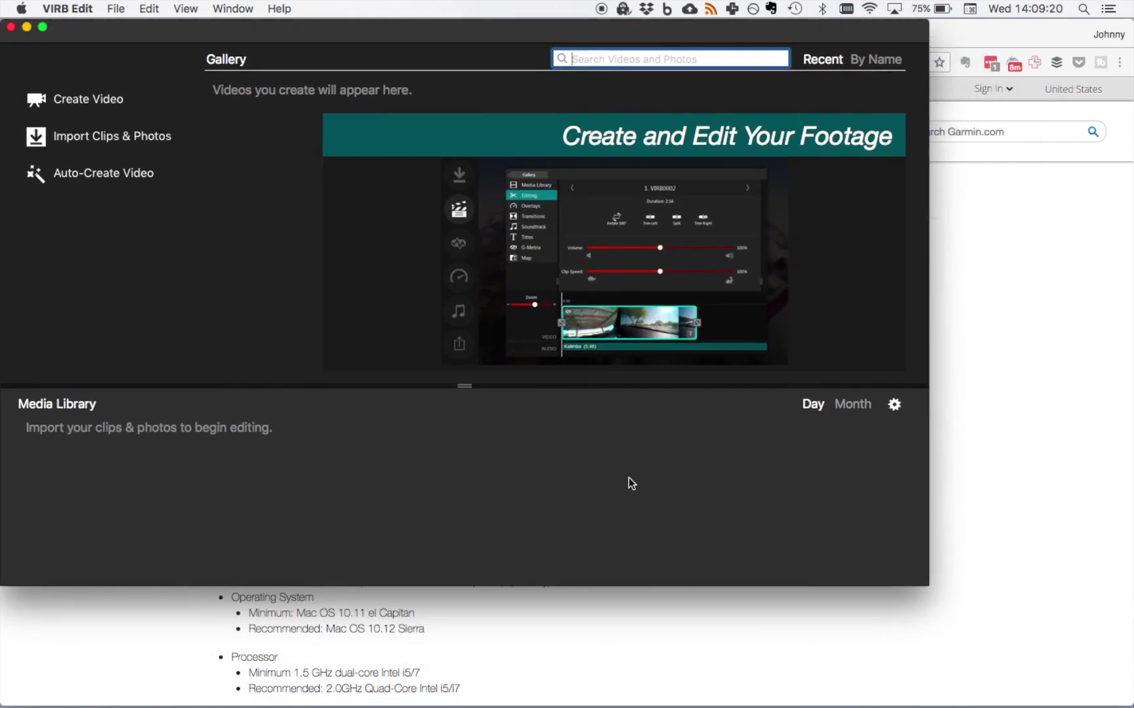
left_click_drag(927, 585, 1125, 704)
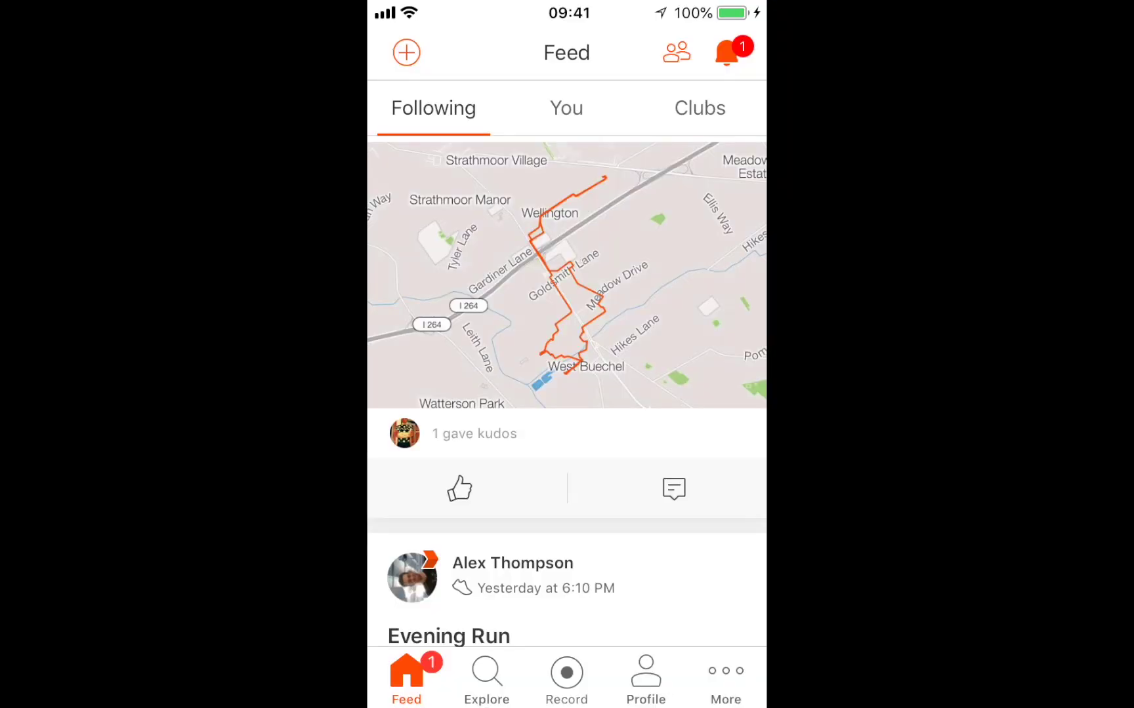
Switch to the Strava mobile app and start recording a ride
left_click(566, 672)
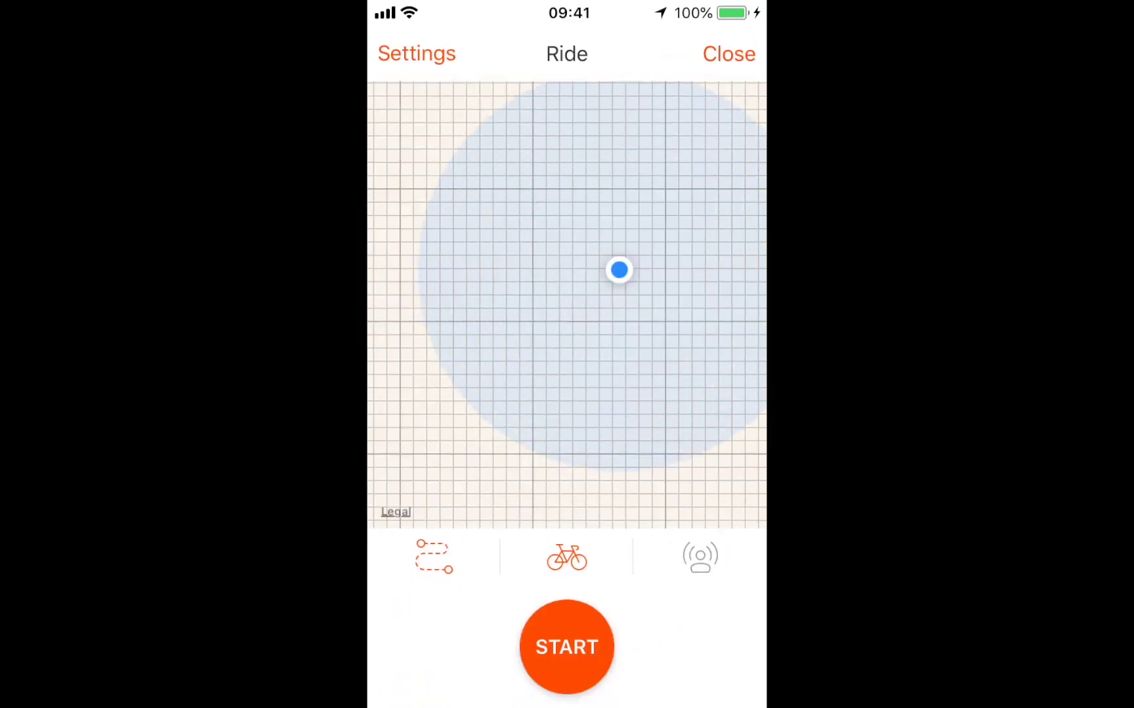
left_click(567, 686)
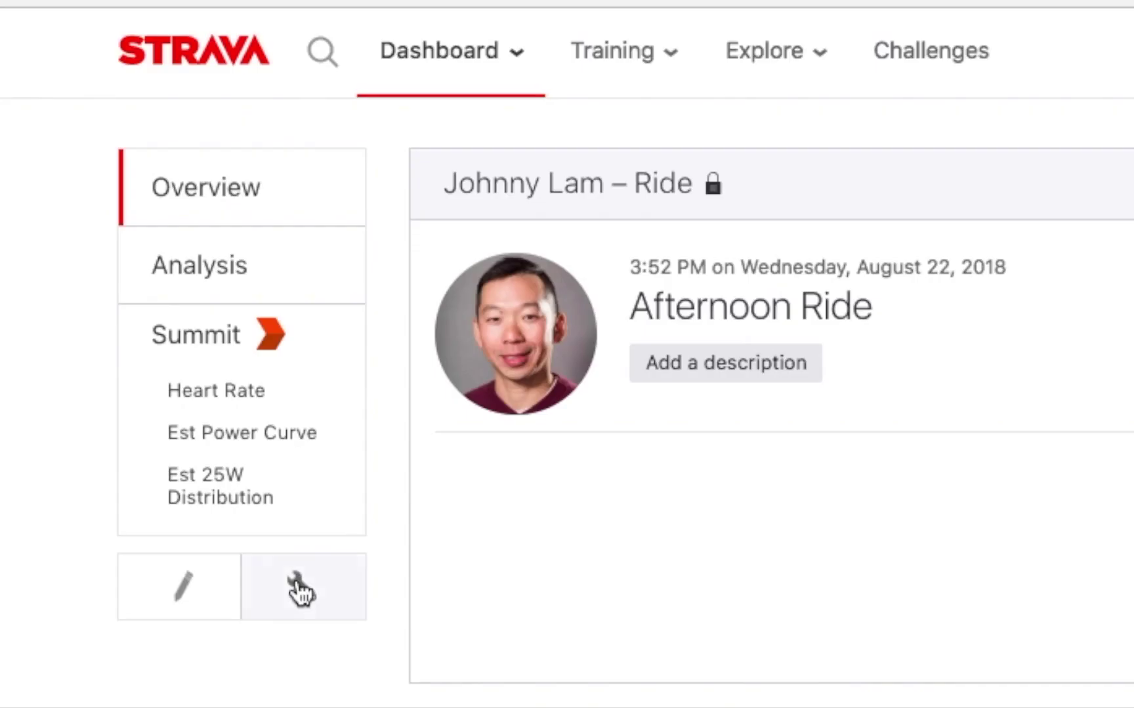
Export the Afternoon Ride activity as a GPX file from the Strava website
left_click(178, 357)
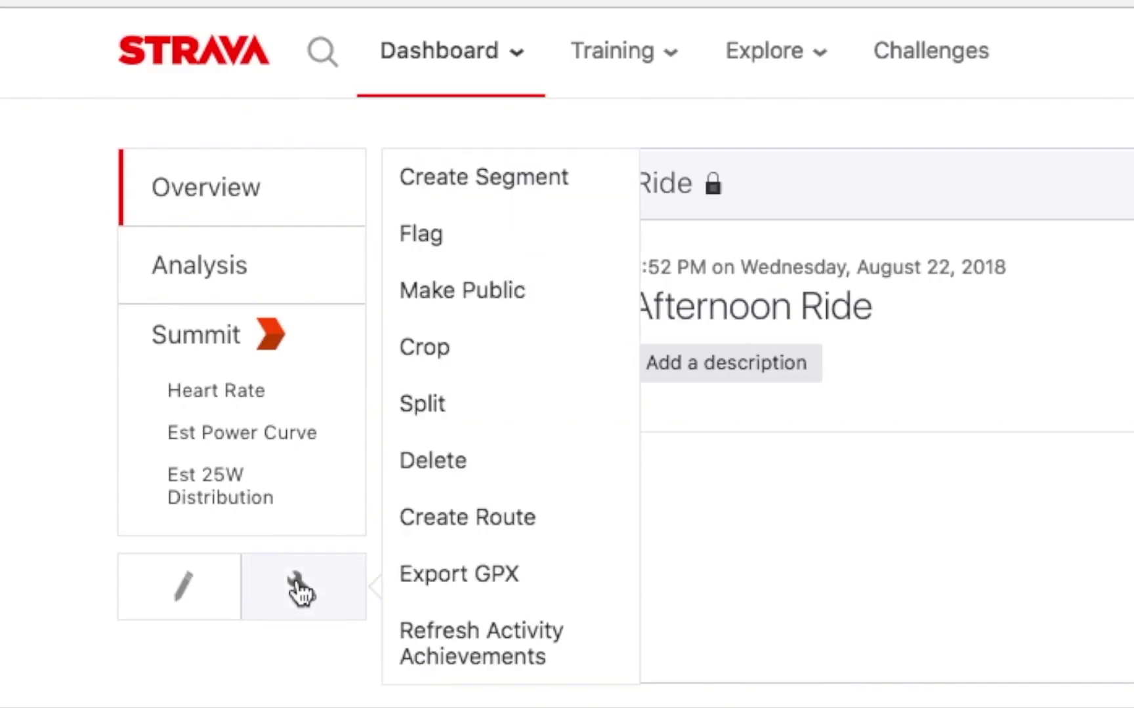
left_click(467, 584)
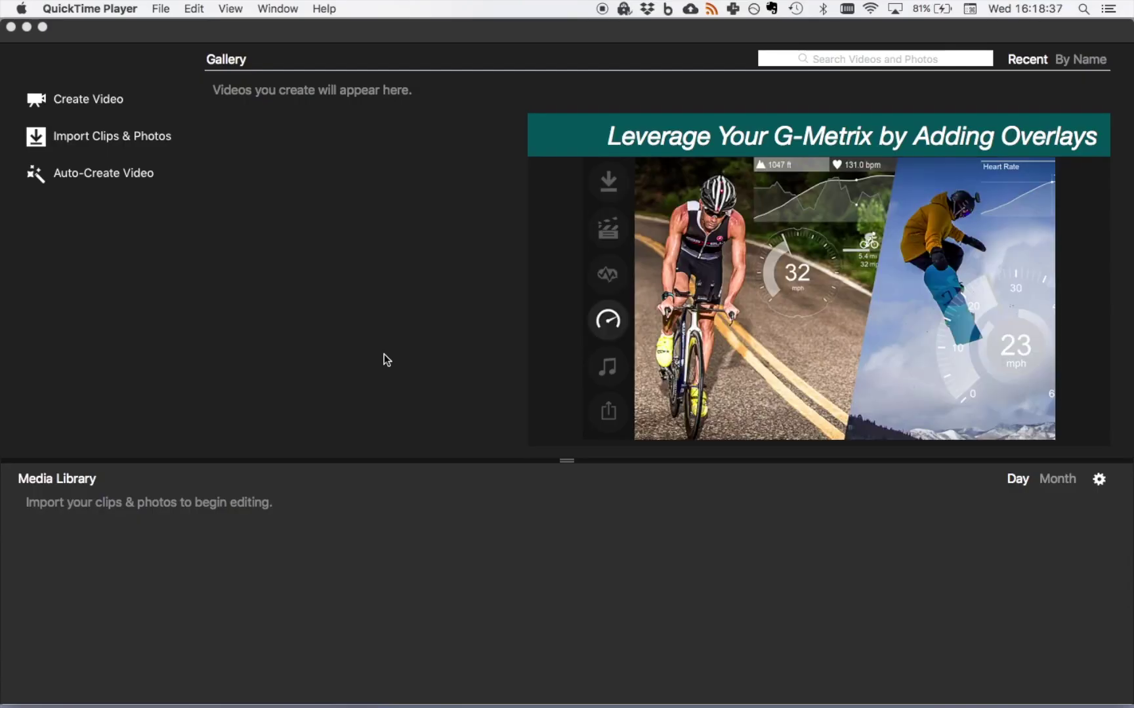
In VIRB Edit, import the GOPR2206 clip from the NO NAME drive into the media library
left_click(38, 140)
left_click(683, 412)
scroll(197, 242, "down", 3)
left_click(196, 256)
left_click(254, 122)
scroll(413, 207, "down", 5)
left_click(356, 121)
key("space")
key("space")
left_click(992, 337)
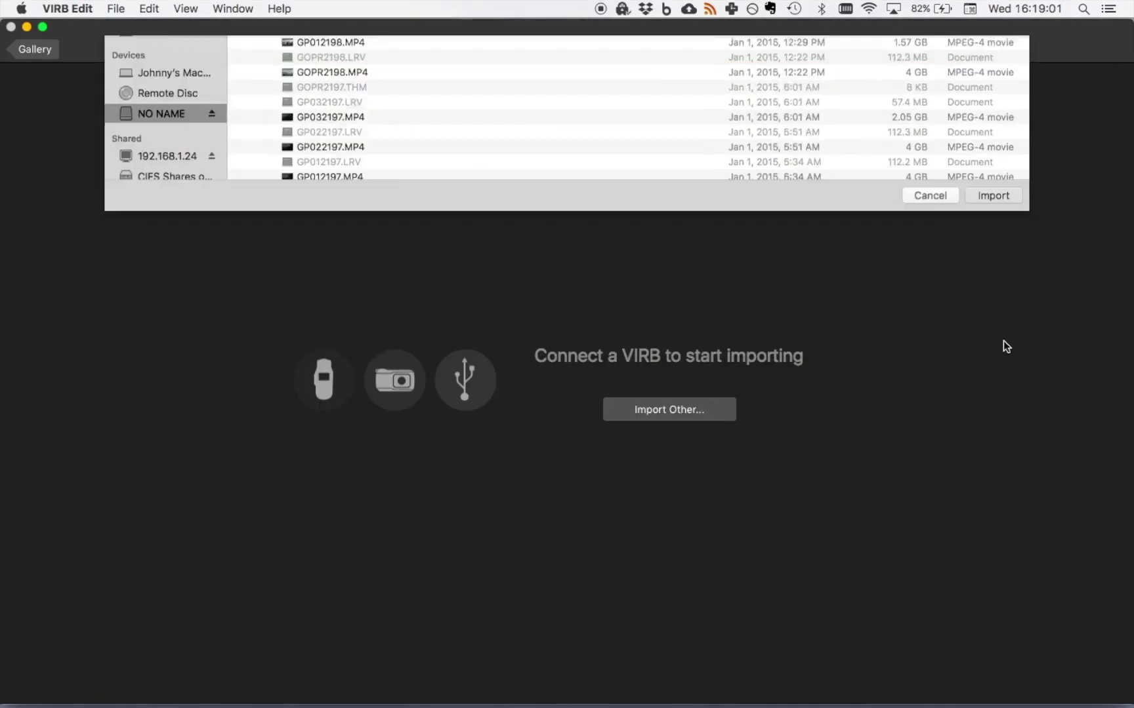
left_click(624, 116)
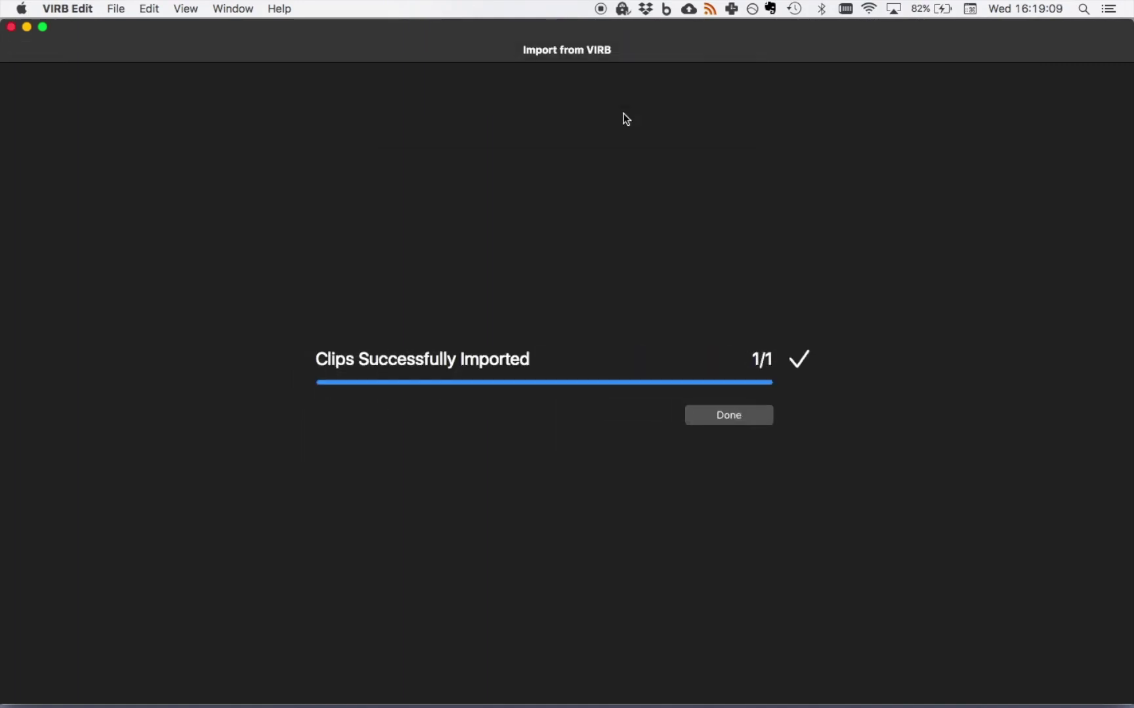
left_click(725, 413)
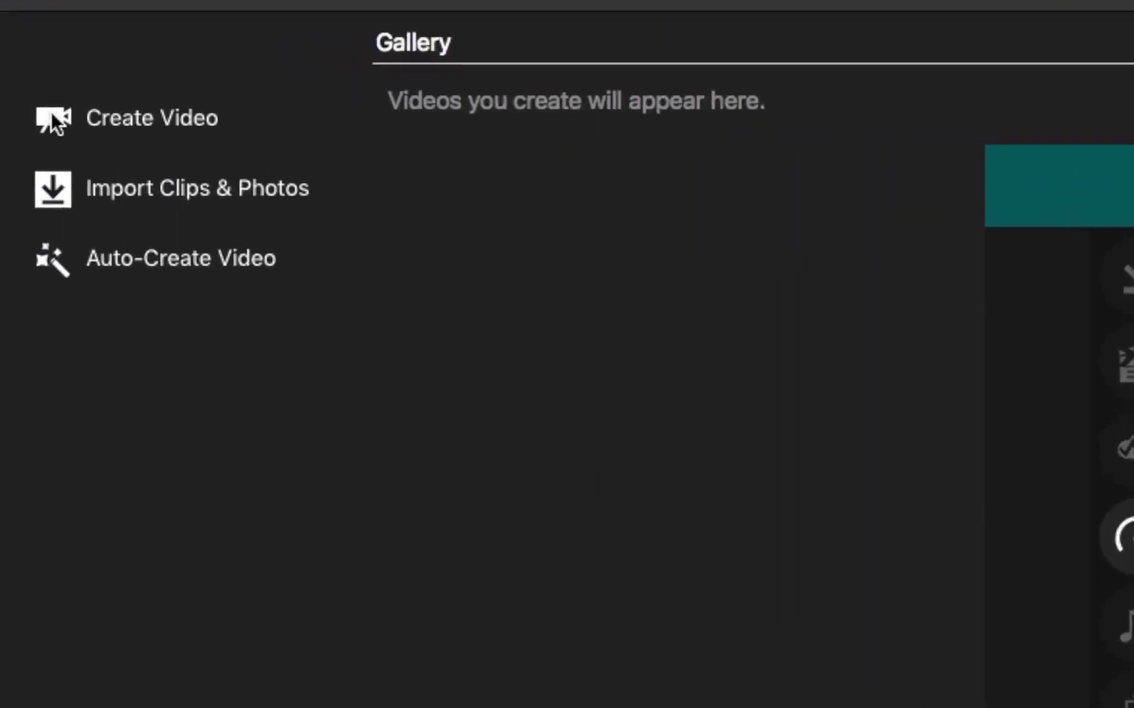
Create a new video project named "Test"
left_click(34, 97)
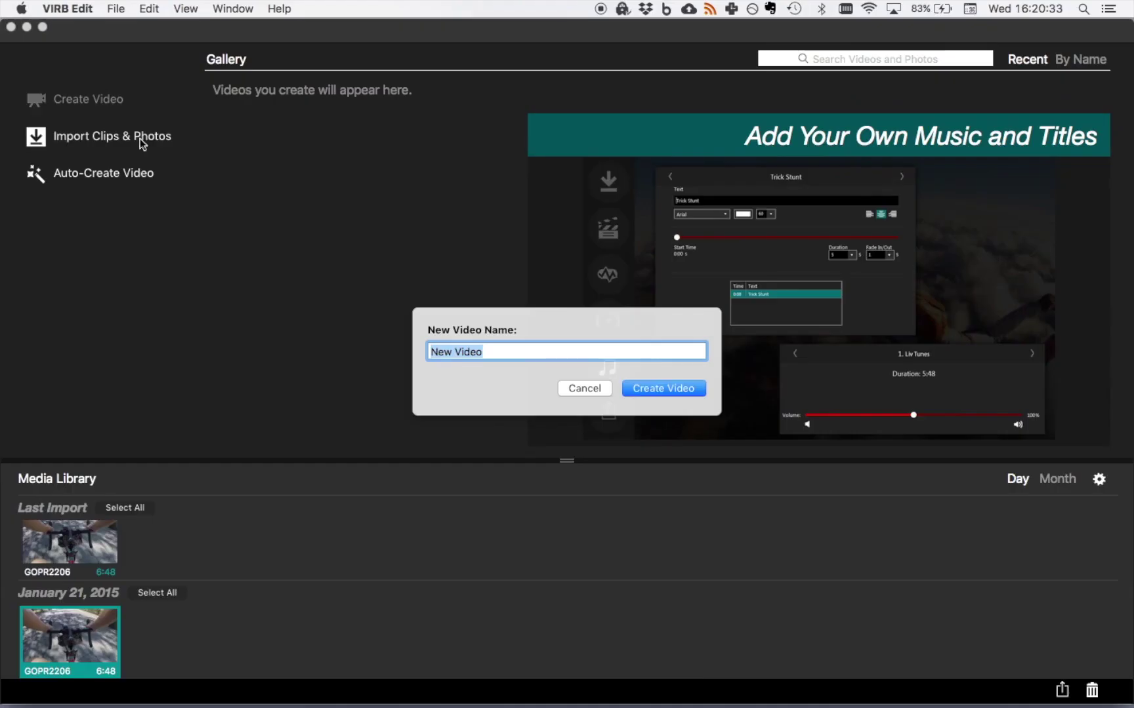
type("Te")
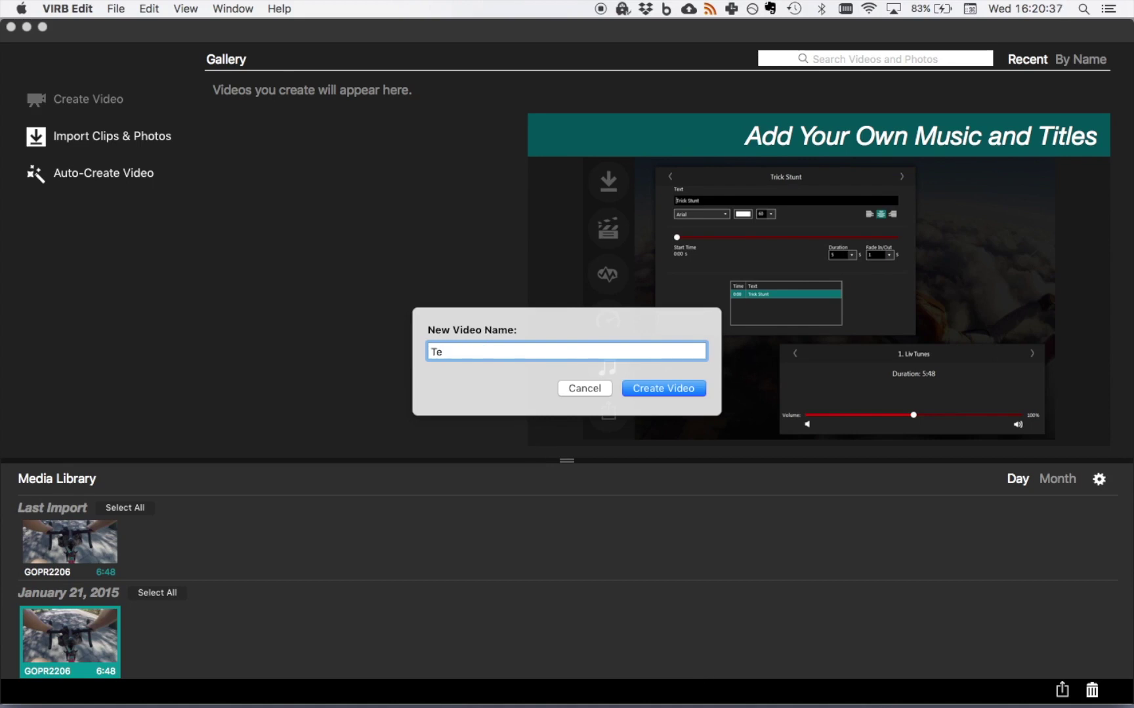
type("st")
left_click(672, 388)
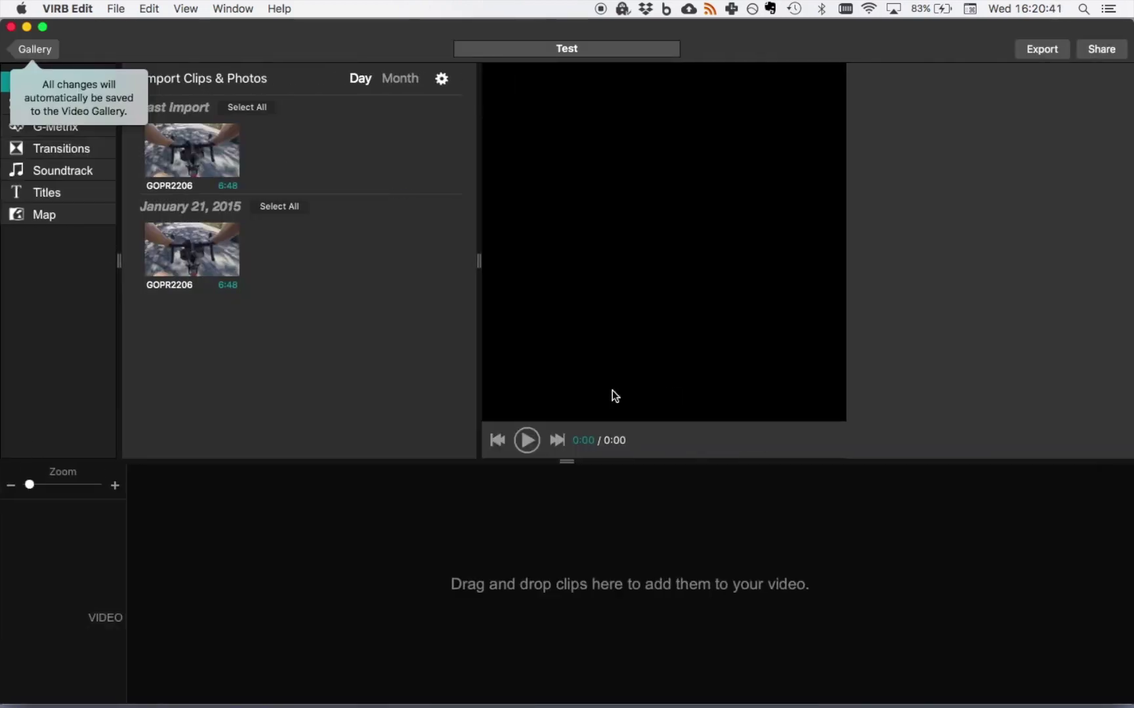
Add the GOPR2206 clip to the video track and enlarge the timeline scale
left_click_drag(197, 248, 309, 567)
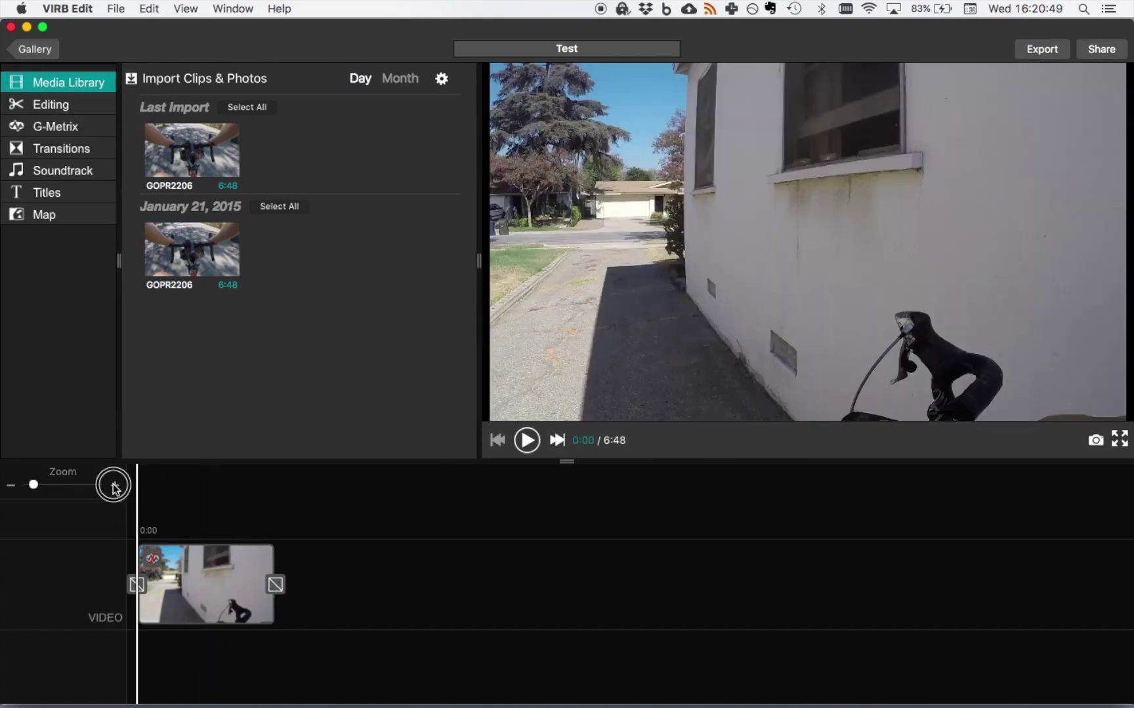
left_click(114, 486)
left_click(114, 487)
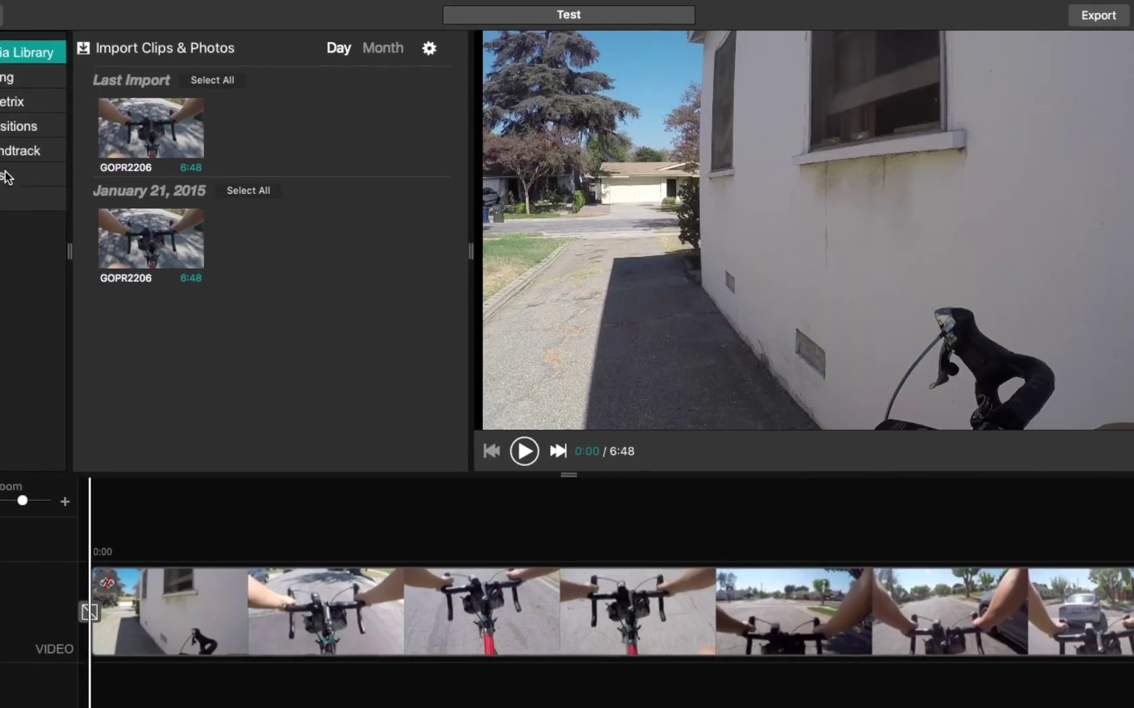
Import Afternoon_Ride.gpx from the computer's Downloads folder as the clip's G-Metrix log for the map
left_click(10, 198)
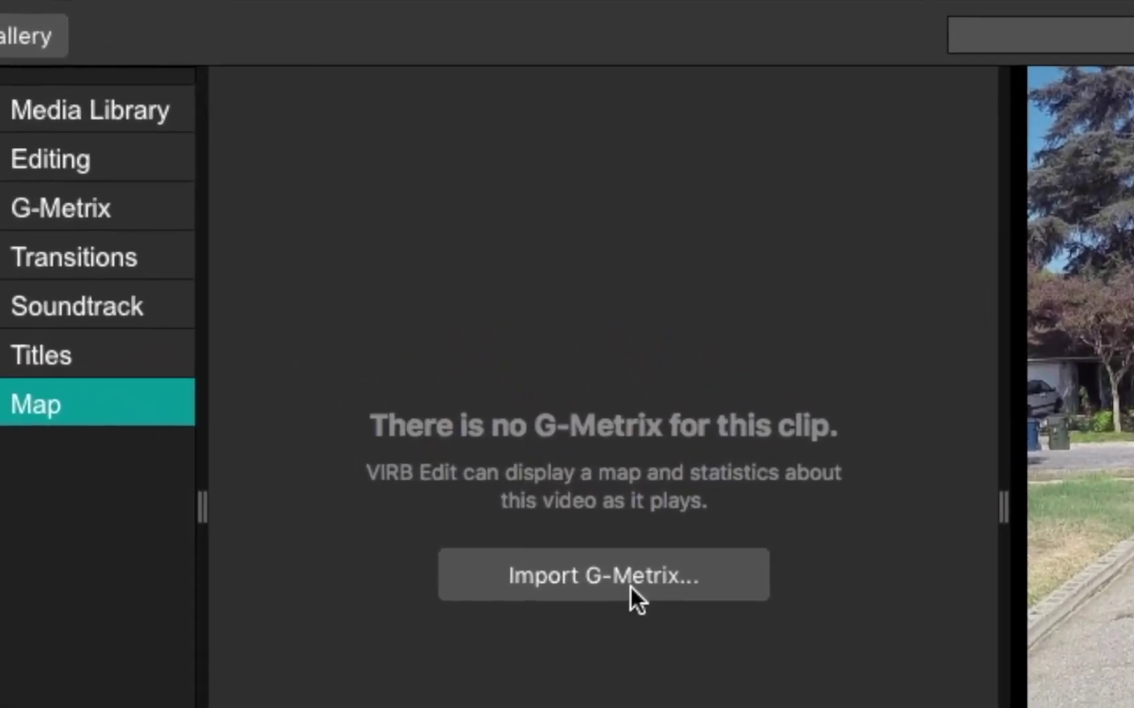
left_click(629, 585)
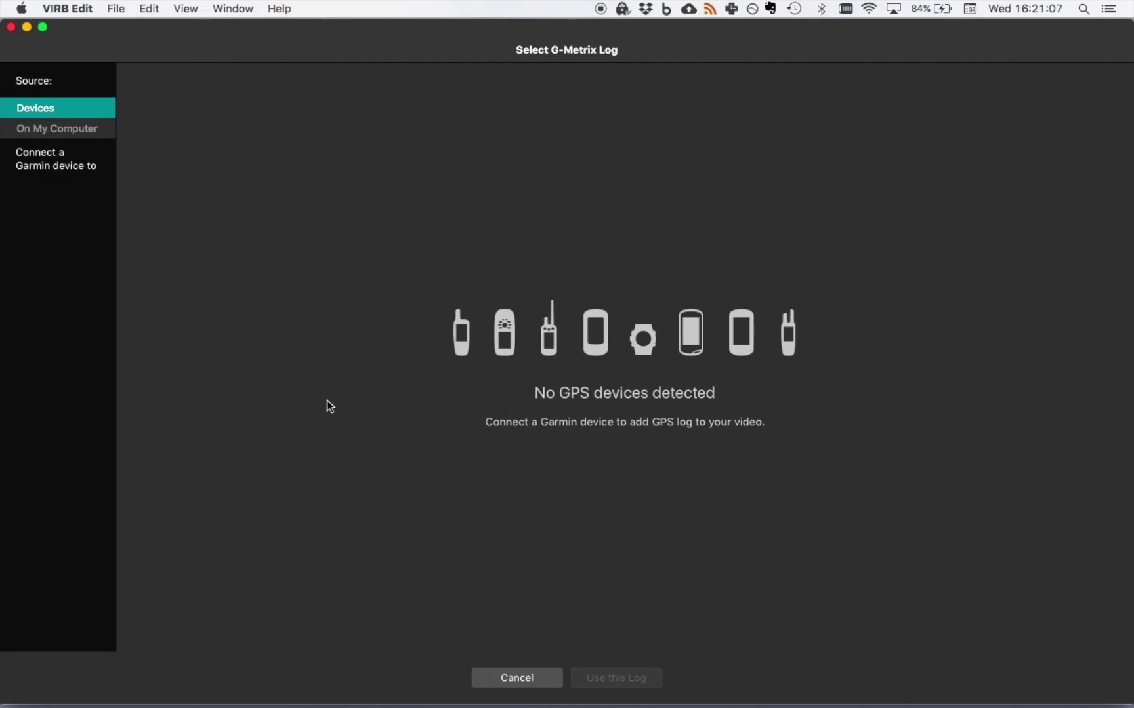
left_click(66, 129)
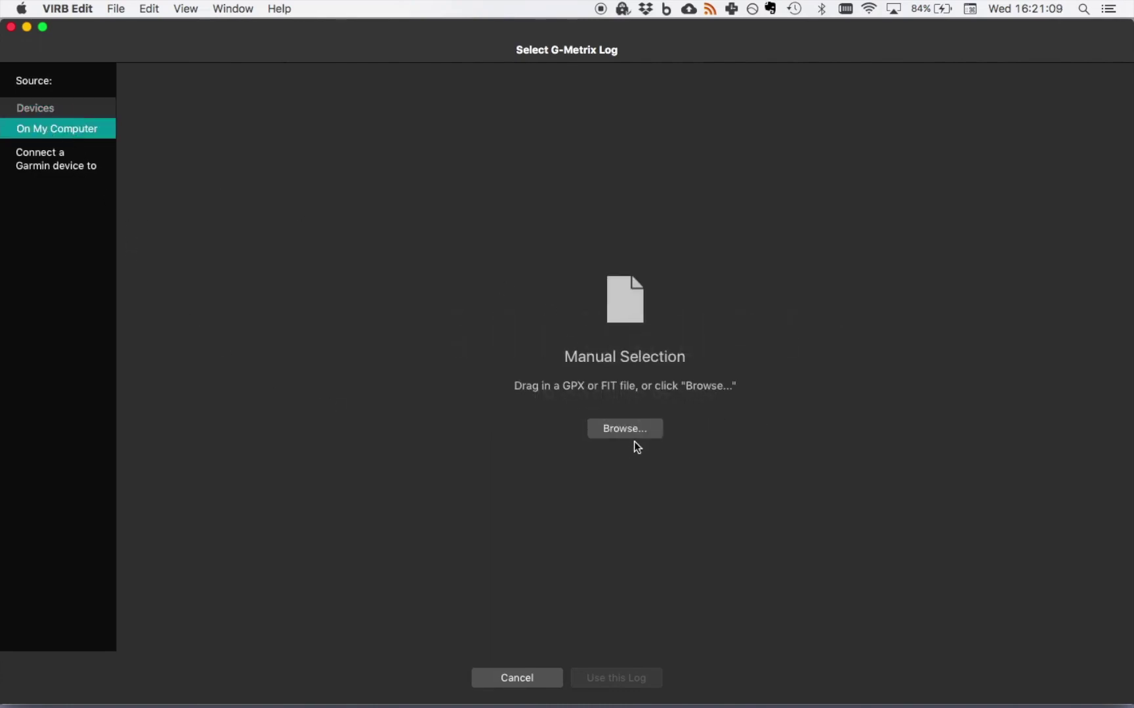
left_click(633, 430)
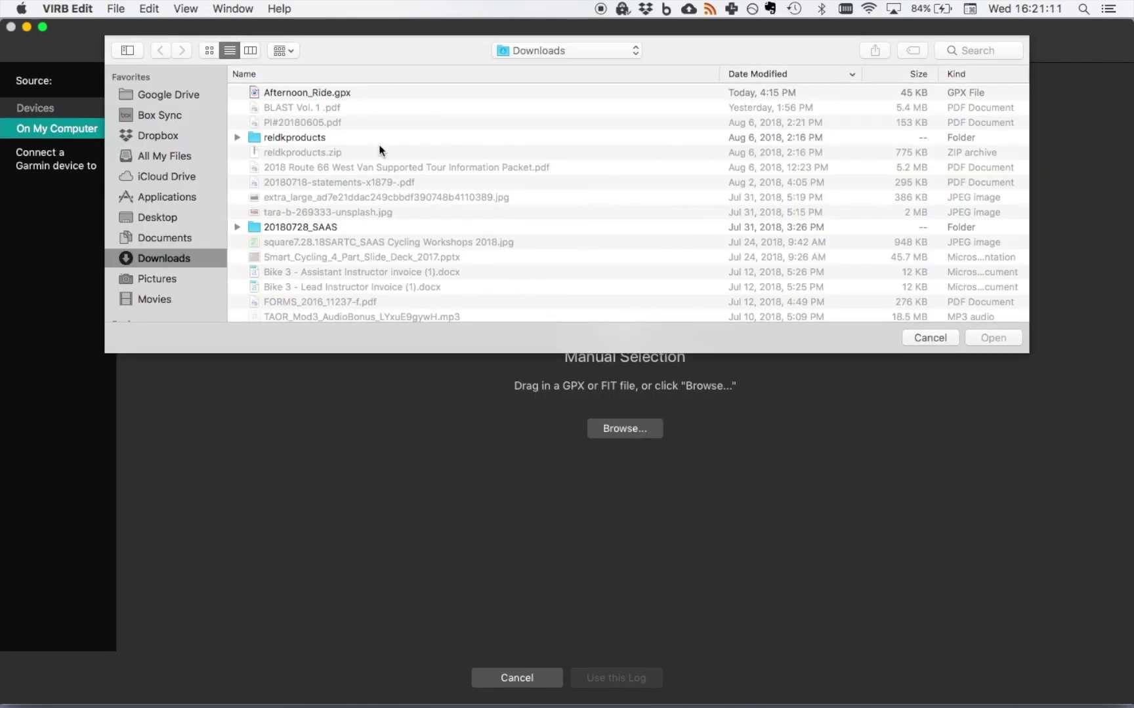
left_click(344, 96)
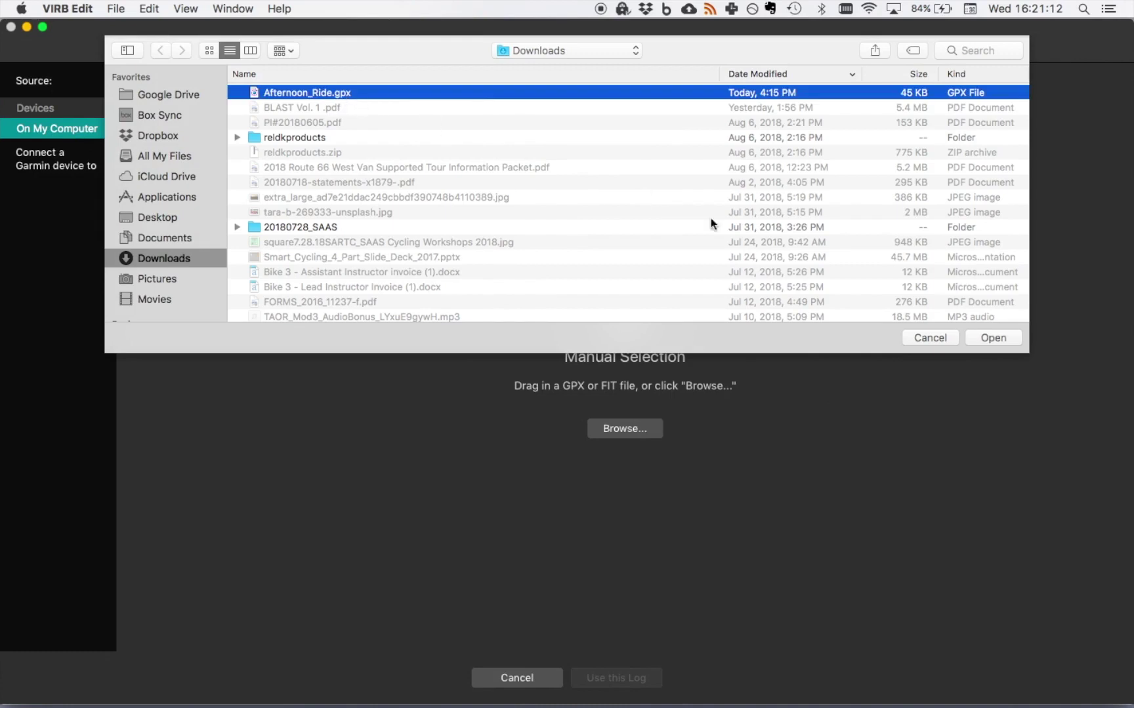
left_click(993, 338)
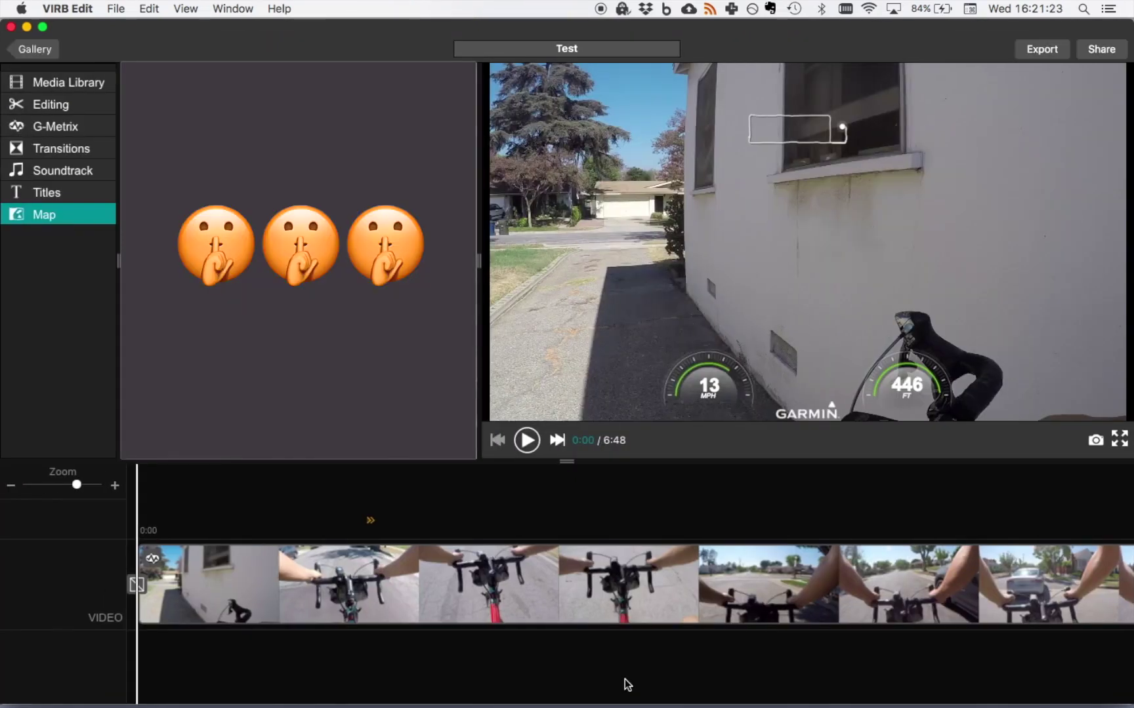
Scrub through the clip to check the speed, elevation and track overlays, and return to the start of the video
left_click_drag(515, 534, 799, 565)
scroll(799, 566, "right", 10)
scroll(799, 561, "right", 5)
left_click_drag(818, 562, 936, 565)
scroll(868, 564, "right", 2)
scroll(959, 566, "right", 2)
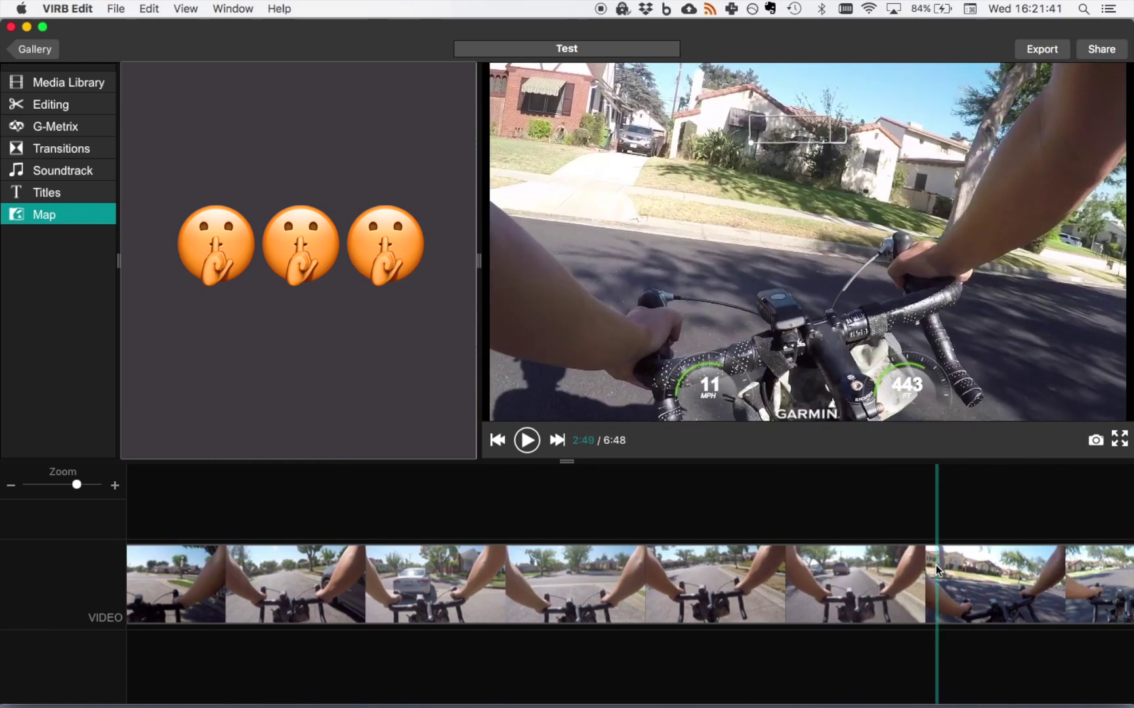
key("Home")
Delete the Garmin logo gauge from the clip's G-Metrix overlay
left_click(65, 130)
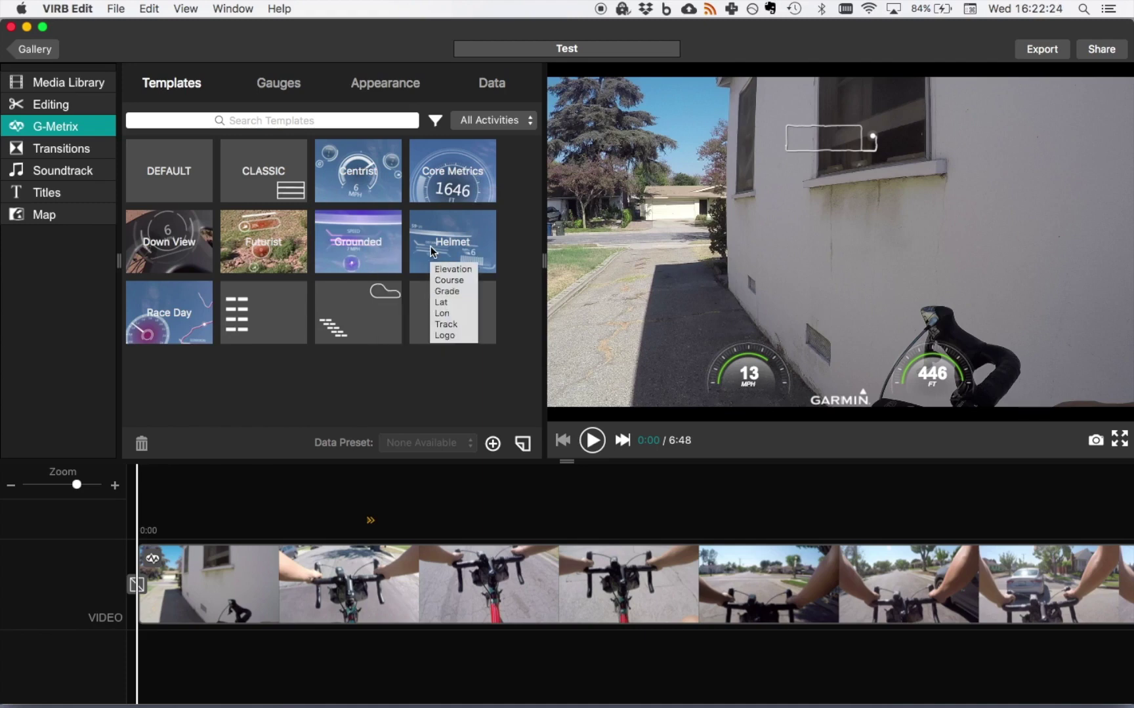
left_click(864, 405)
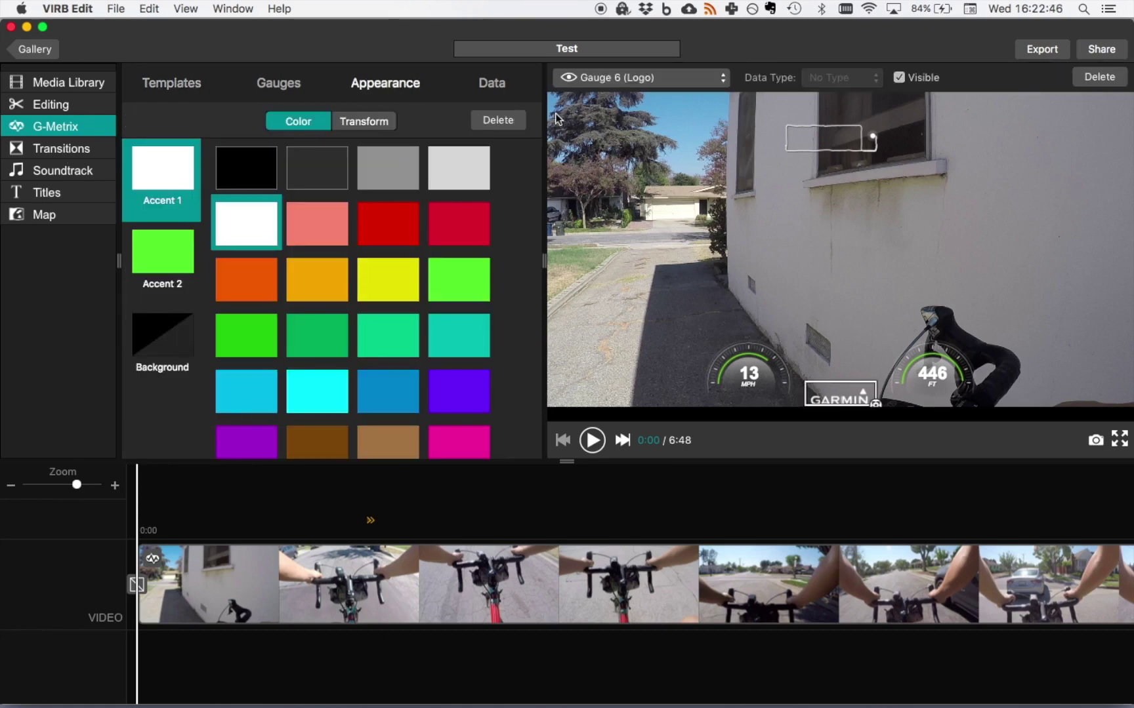
left_click(508, 120)
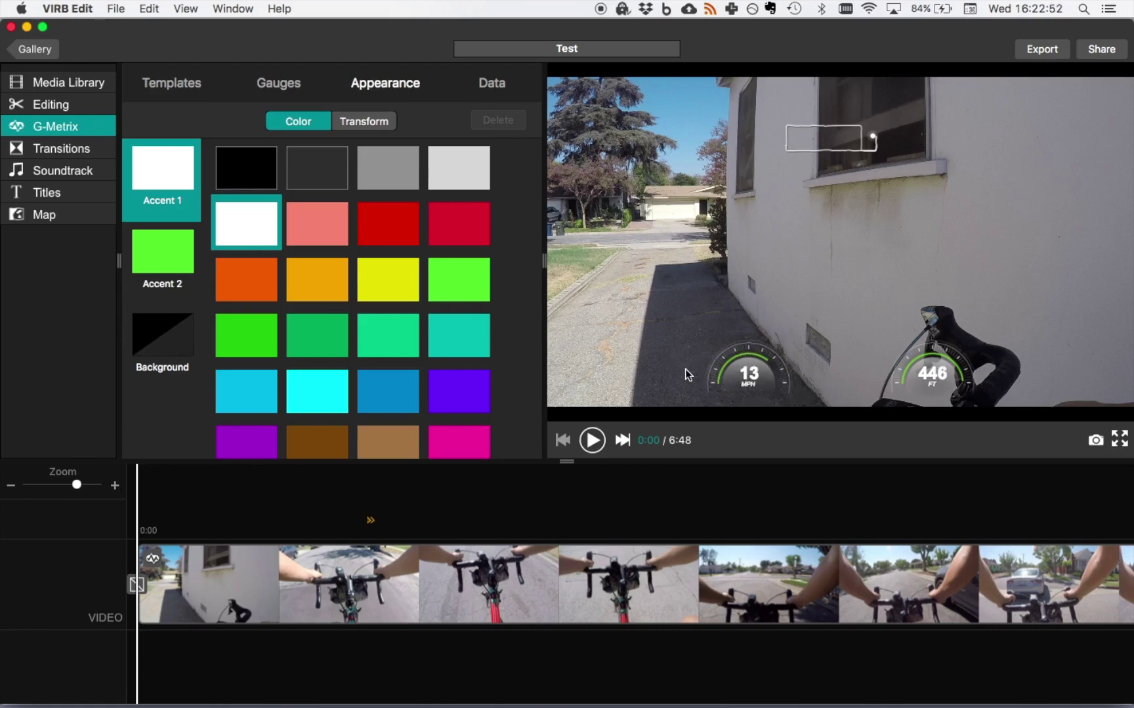
Move the speed gauge to the lower-left corner of the video frame and place the elevation gauge directly above it
left_click(735, 376)
left_click_drag(735, 376, 602, 365)
left_click(919, 371)
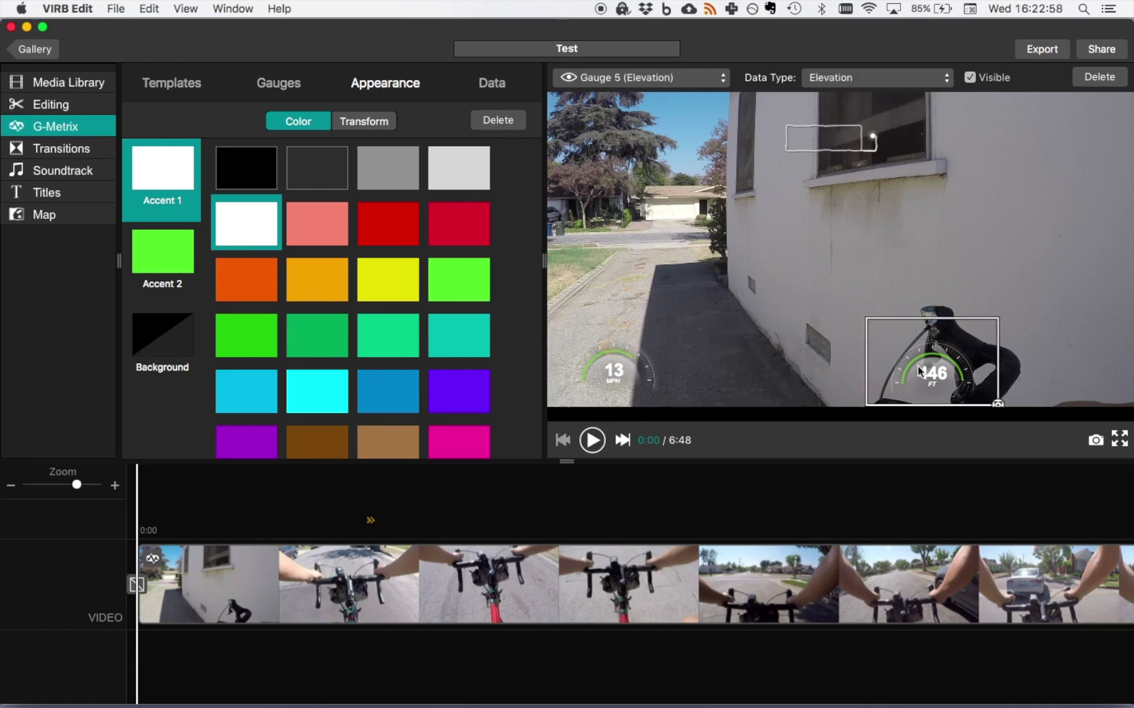
left_click_drag(919, 357, 598, 291)
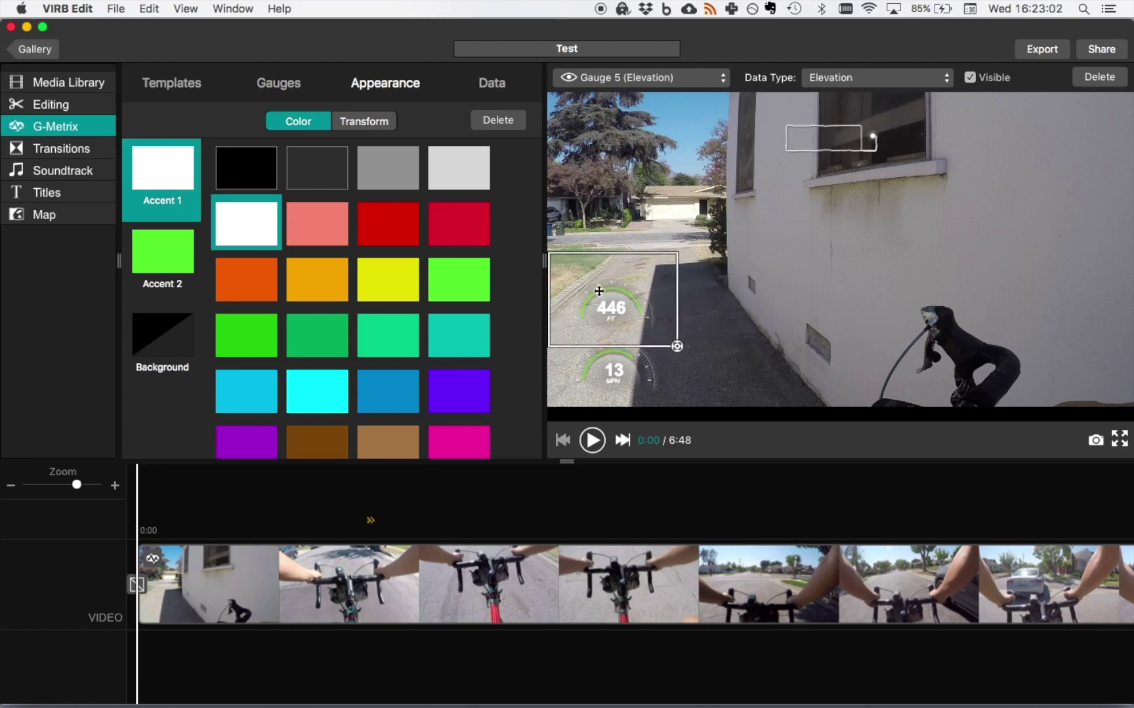
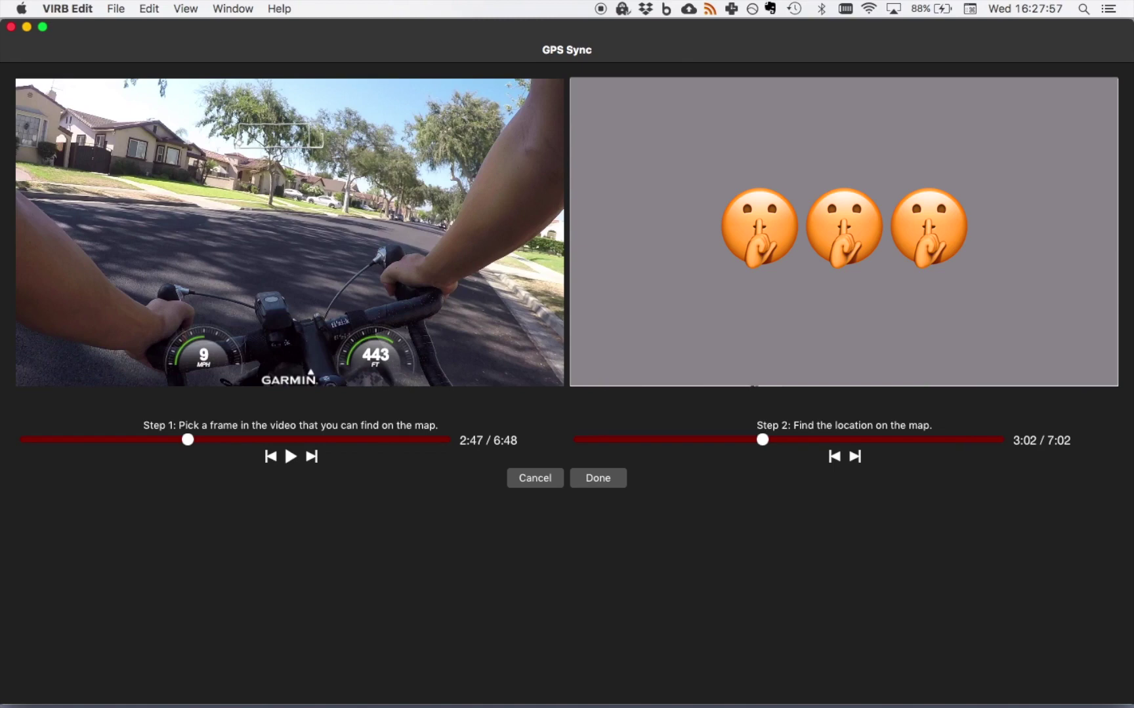
Accept the GPS sync that pairs the video frame at 2:47 with the map location at 3:02
left_click(597, 478)
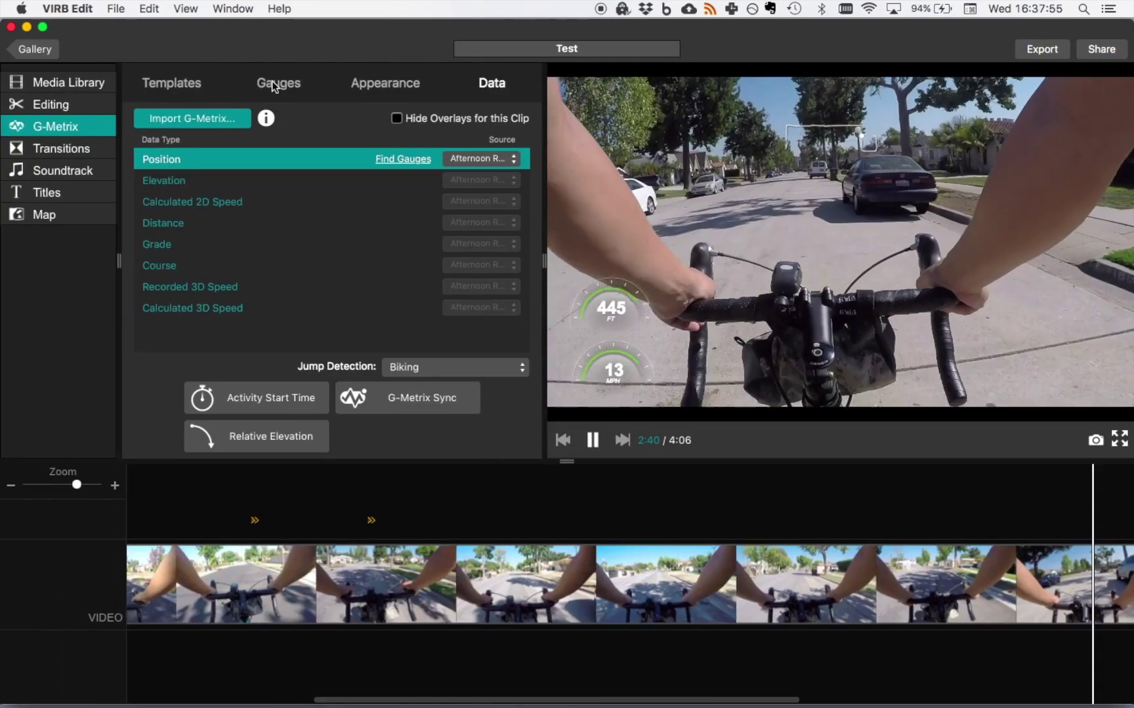
Apply the Default G-Metrix template to the clip, overriding the customized gauges
left_click(273, 84)
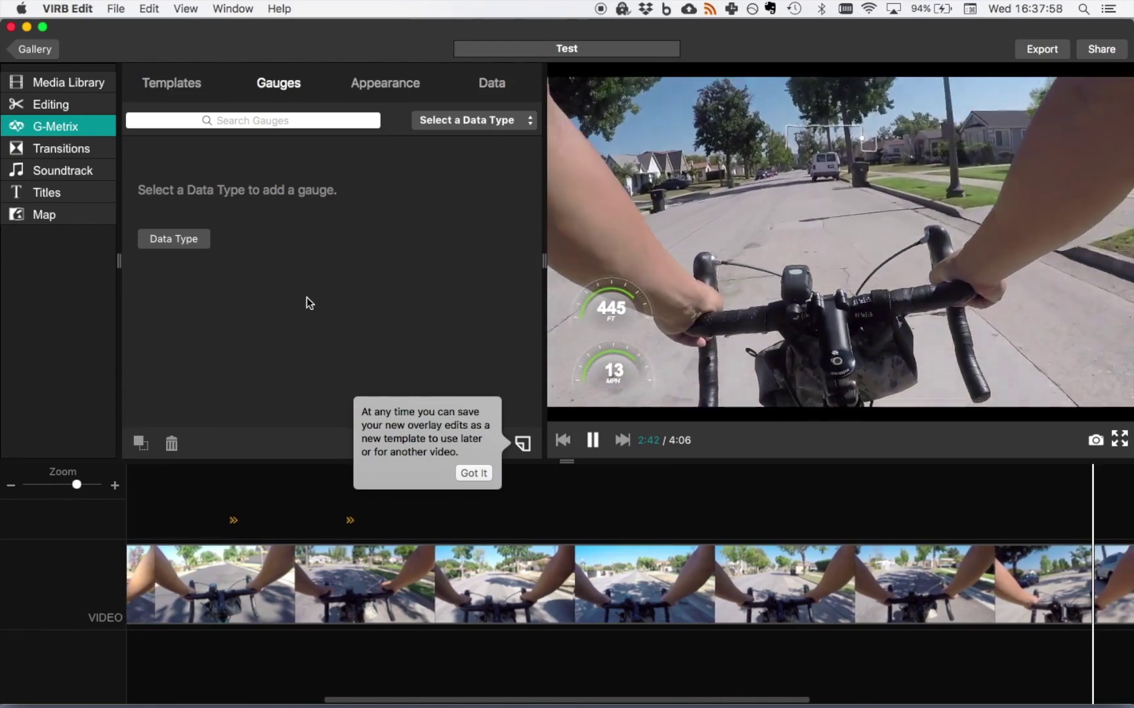
left_click(185, 86)
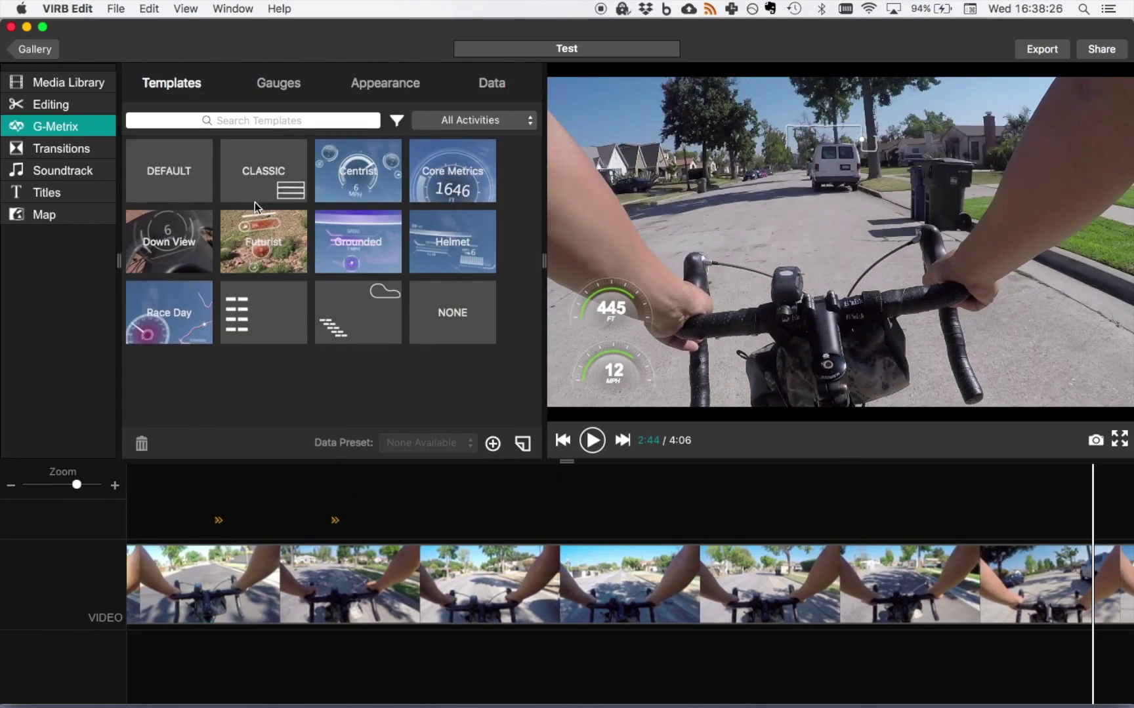
left_click(176, 171)
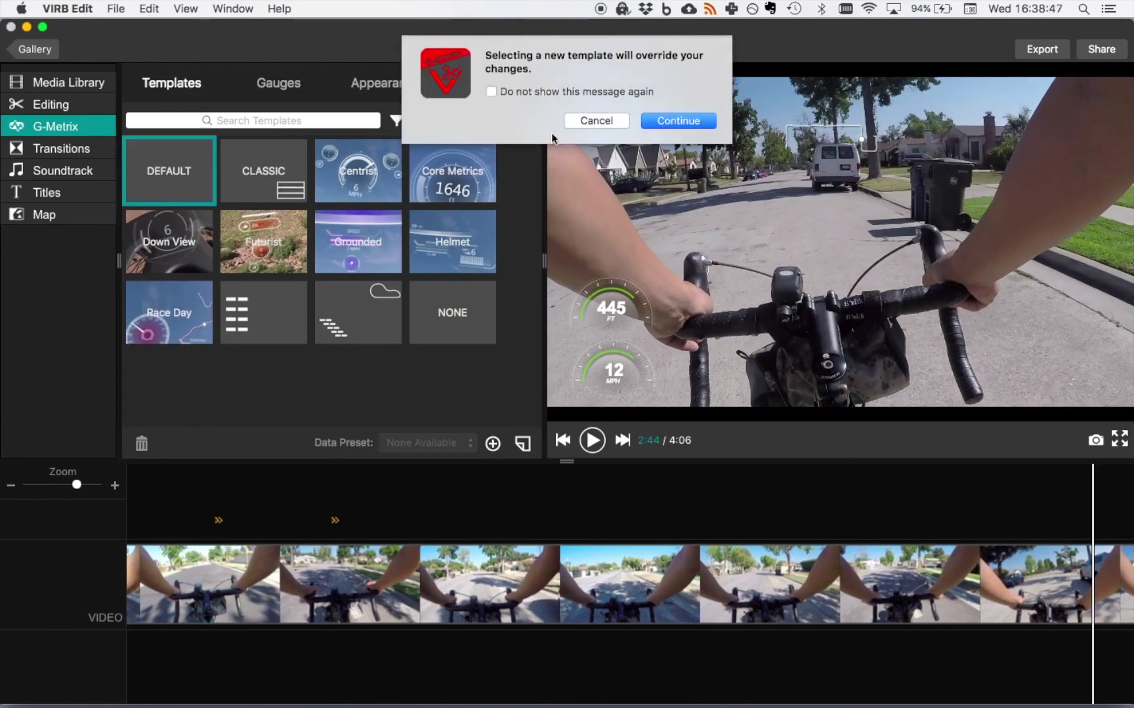
left_click(669, 124)
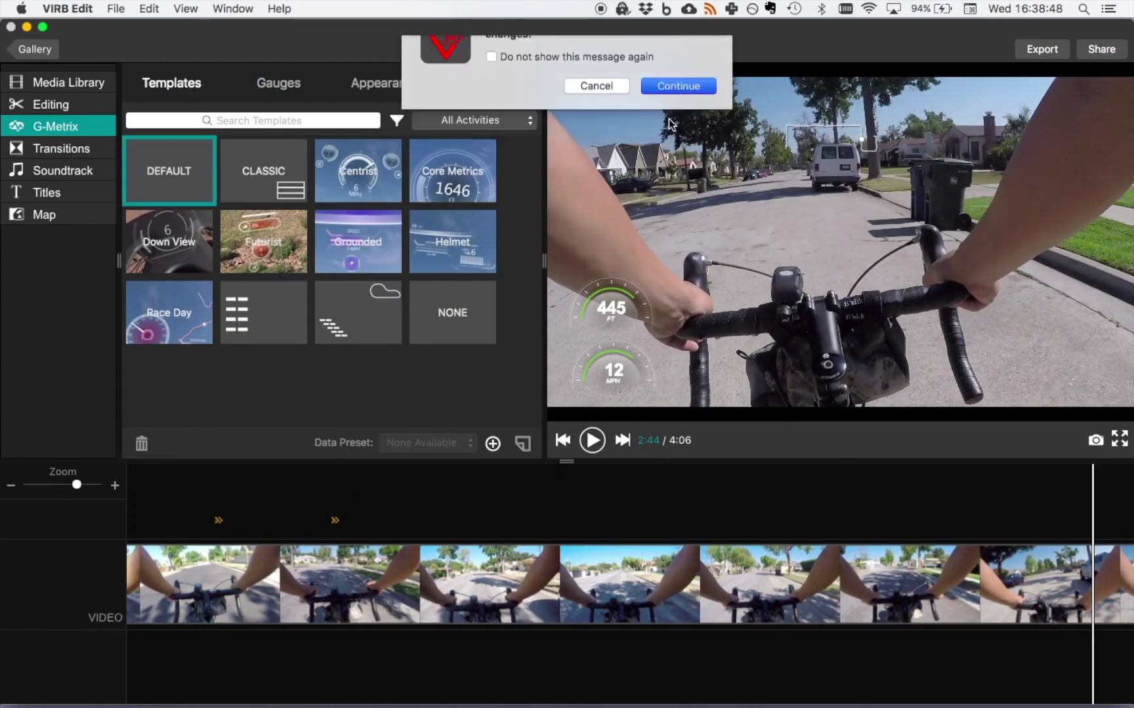
Try the Classic, Centrist, Core Metrics, Down View, Futurist, Grounded, Helmet and Race Day templates on the clip
left_click(252, 152)
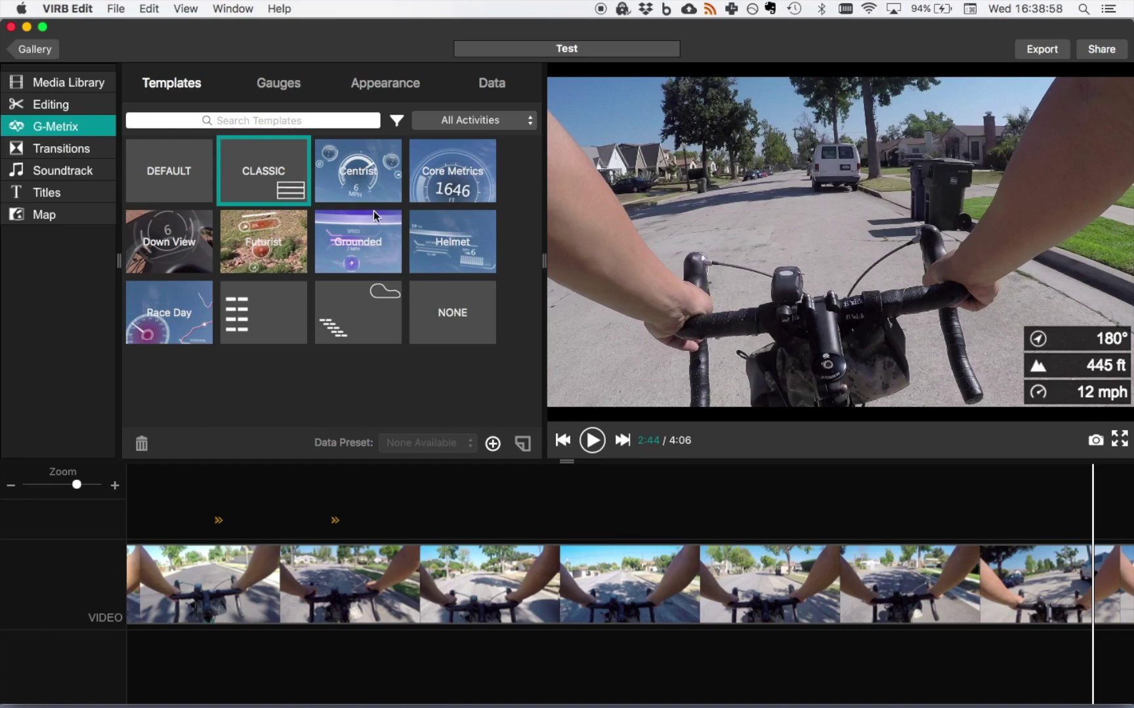
left_click(349, 180)
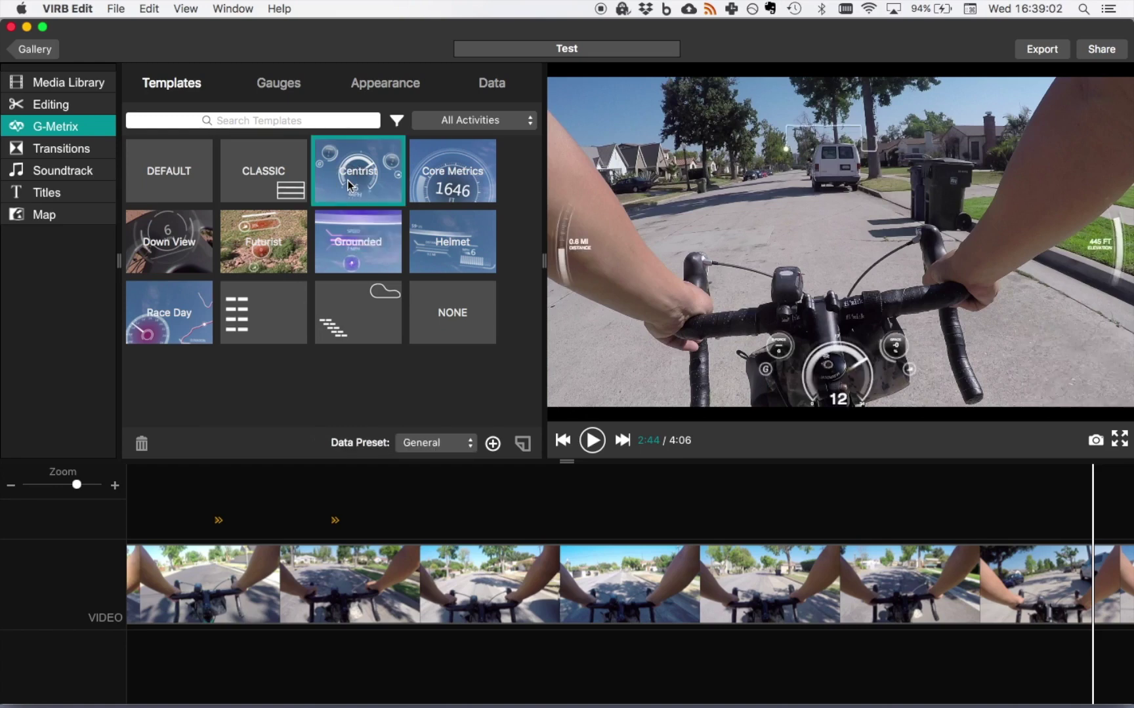
left_click(446, 166)
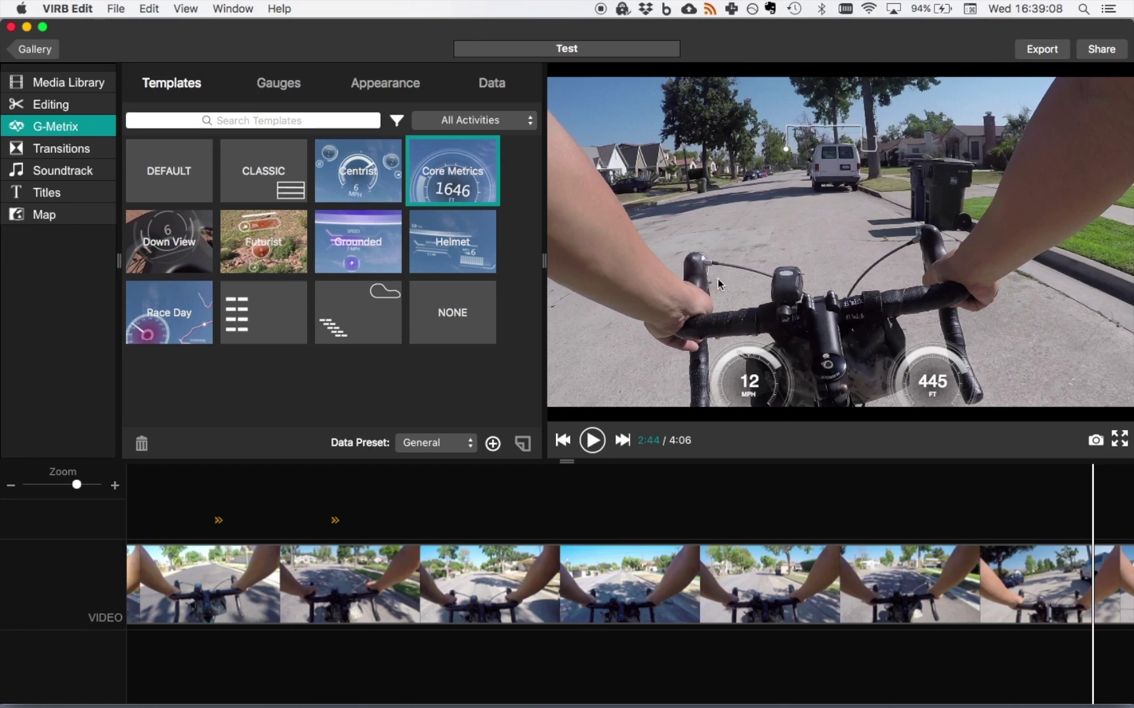
left_click(174, 252)
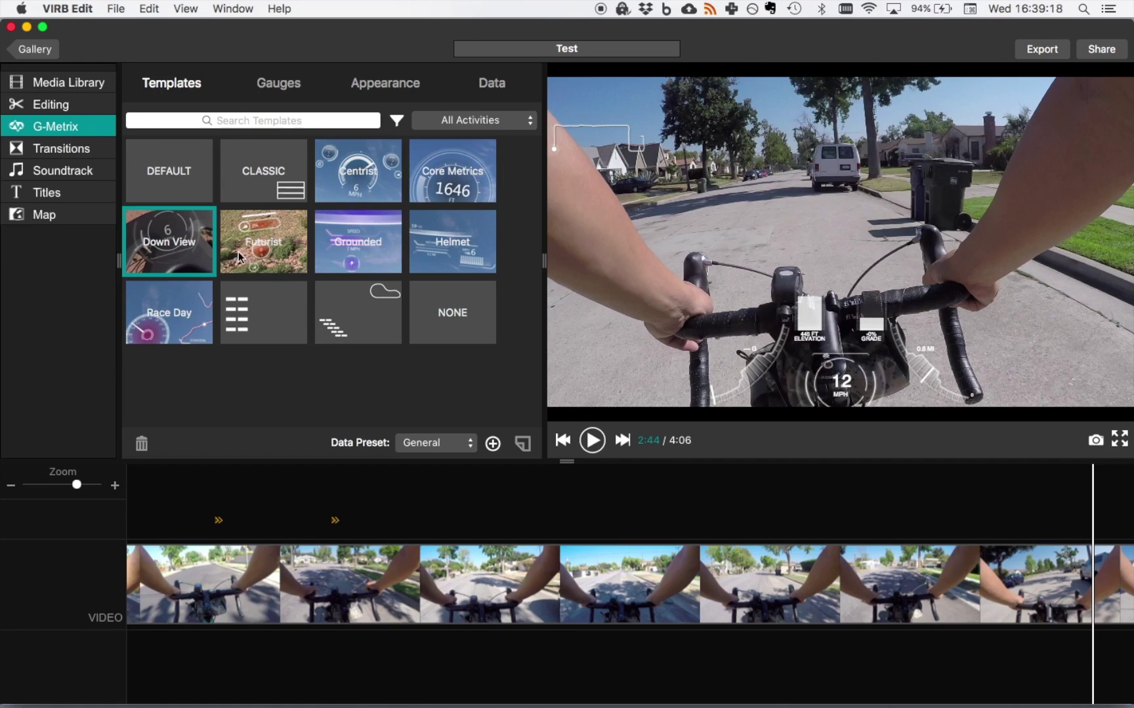
left_click(272, 253)
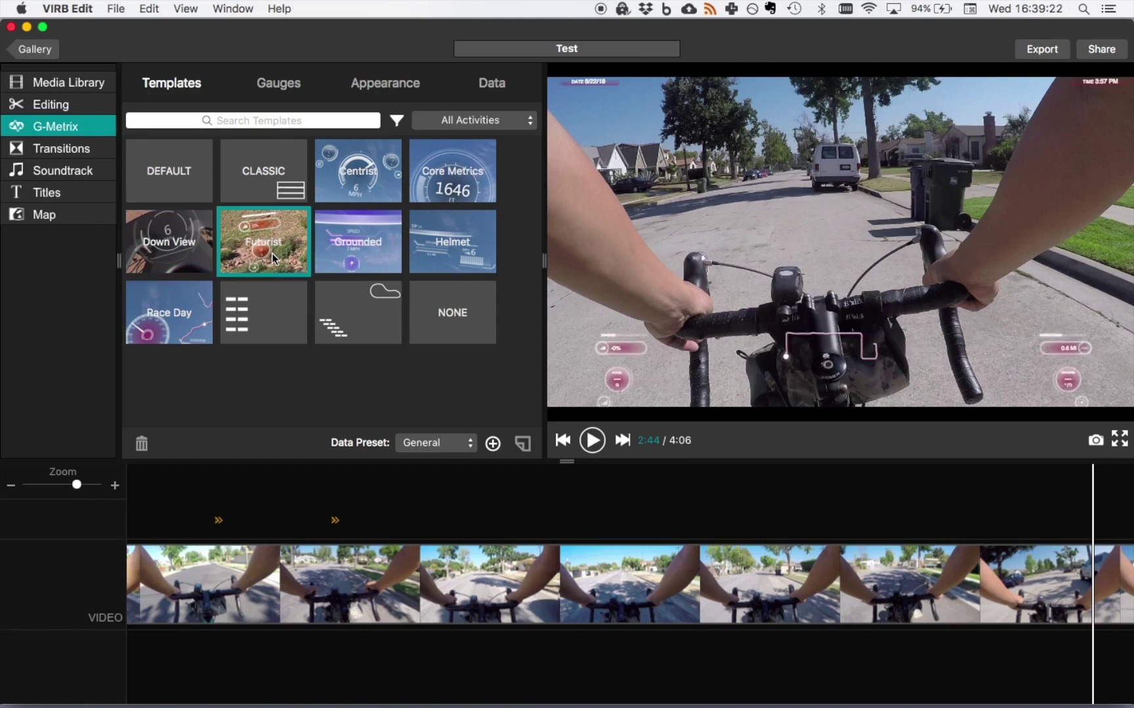
left_click(352, 236)
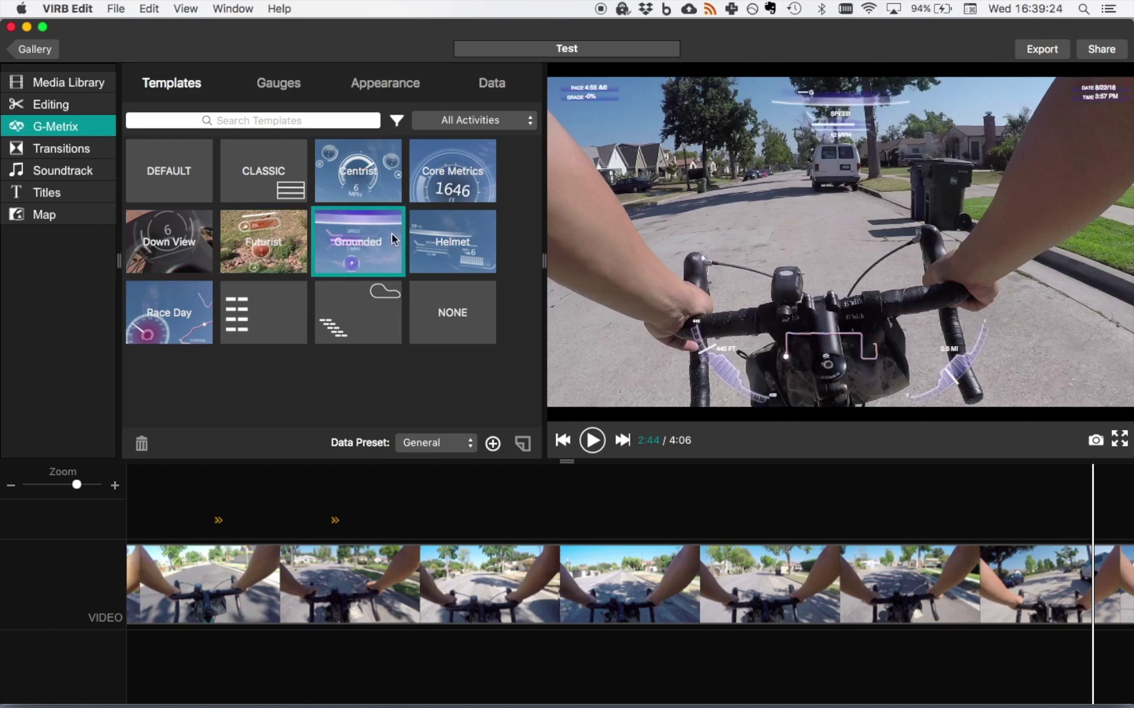
left_click(446, 243)
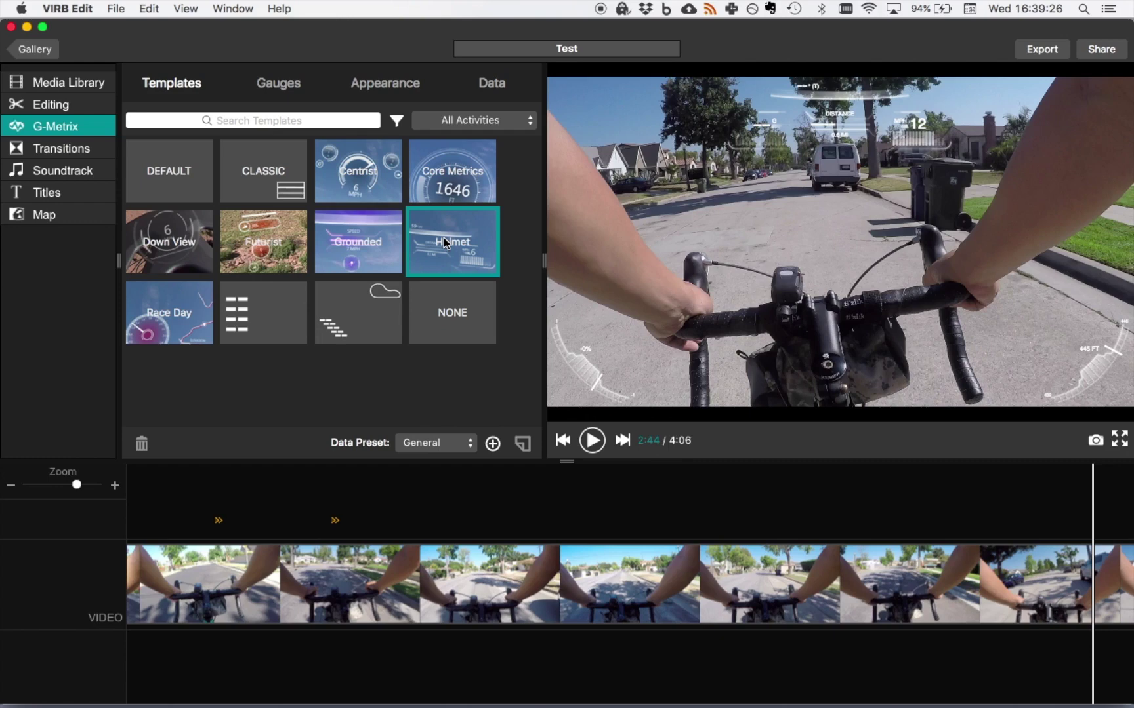
left_click(151, 331)
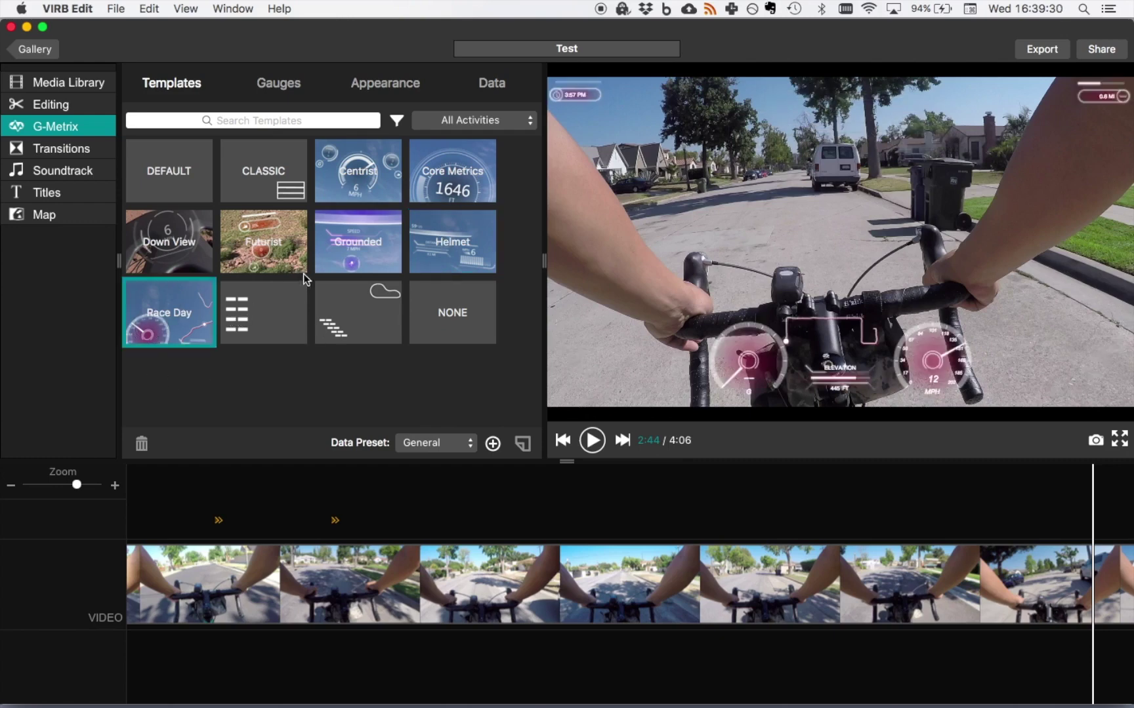
Try the list-style template with grade, elevation and pace, the Track Logo template and the None template
left_click(290, 309)
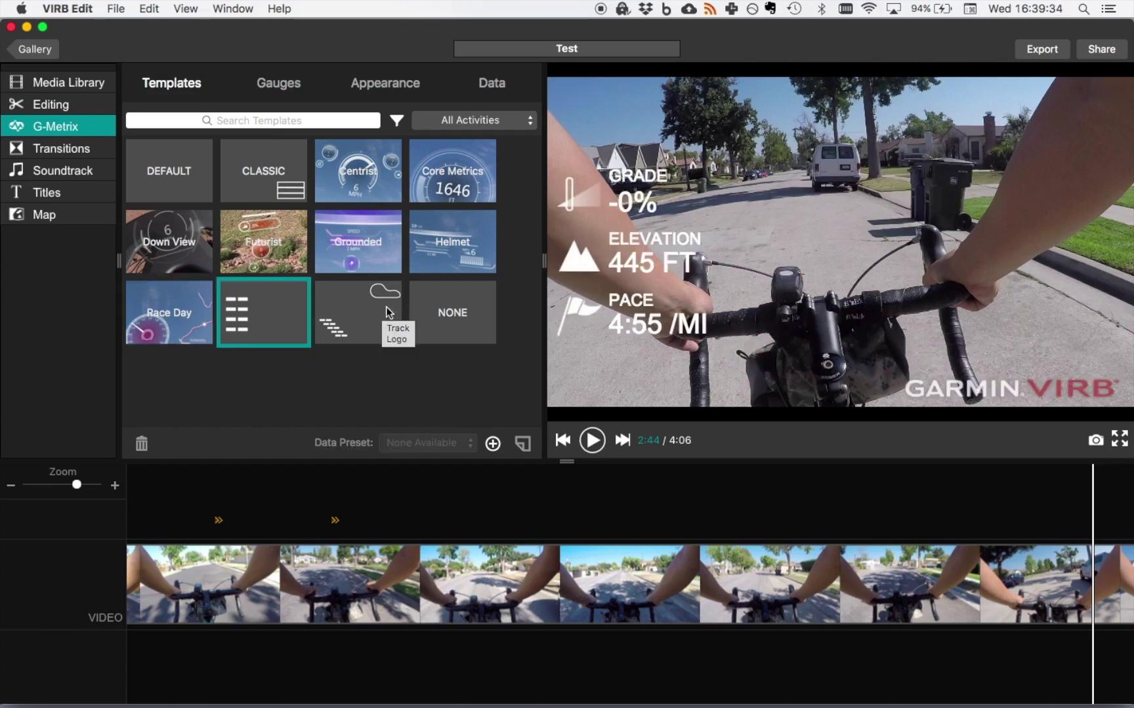
left_click(362, 306)
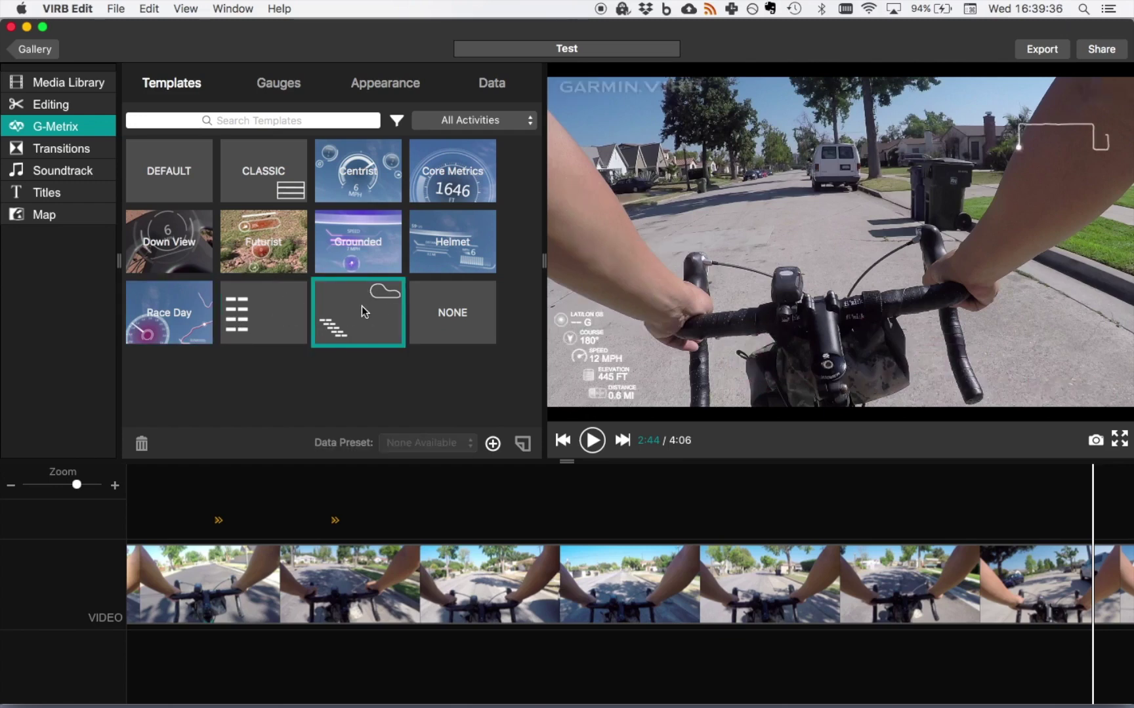
left_click(446, 315)
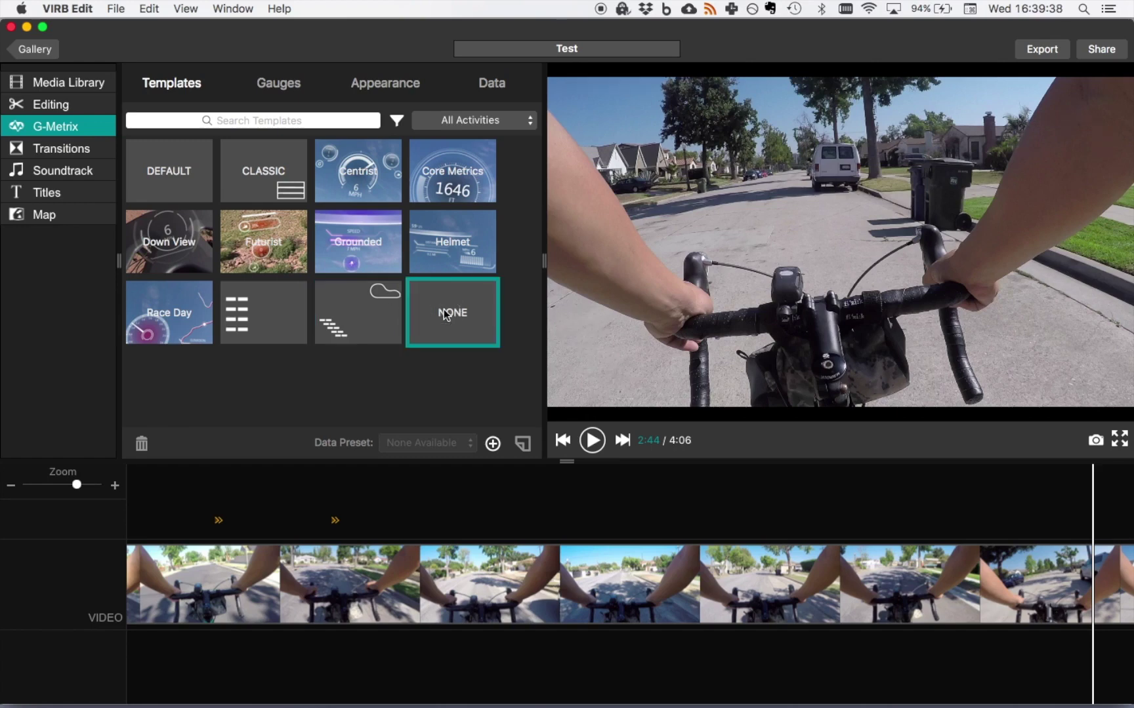
Compare the Centrist and Core Metrics templates once more and apply the Classic template to the clip
left_click(359, 160)
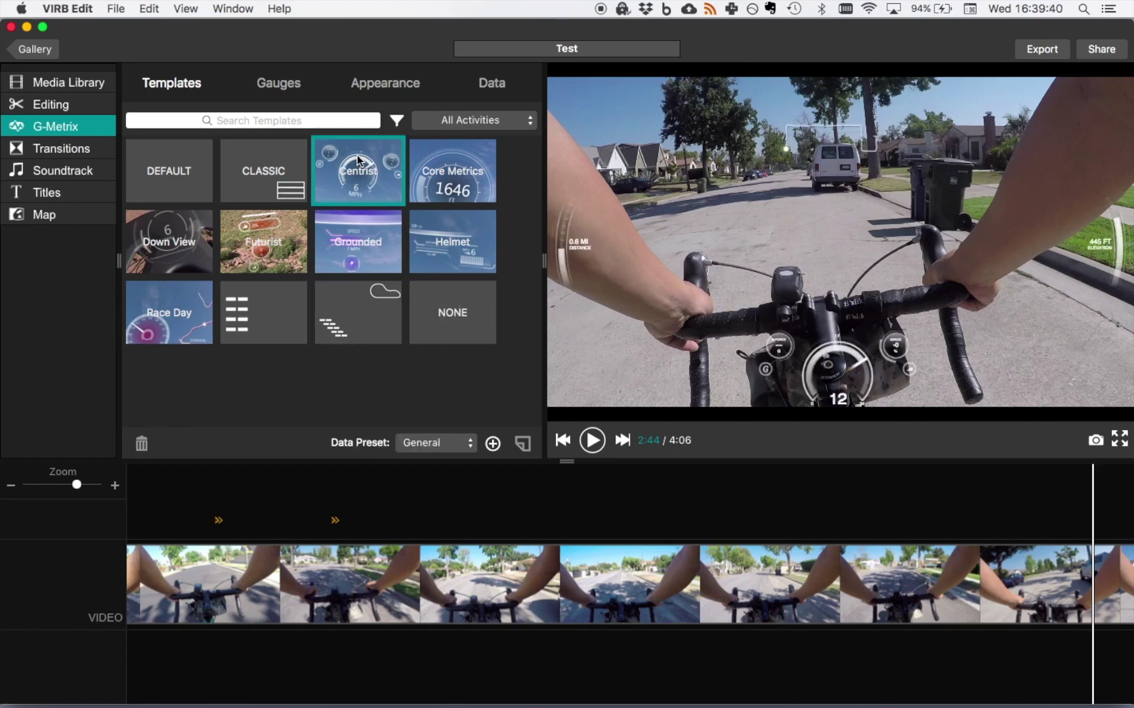
left_click(433, 160)
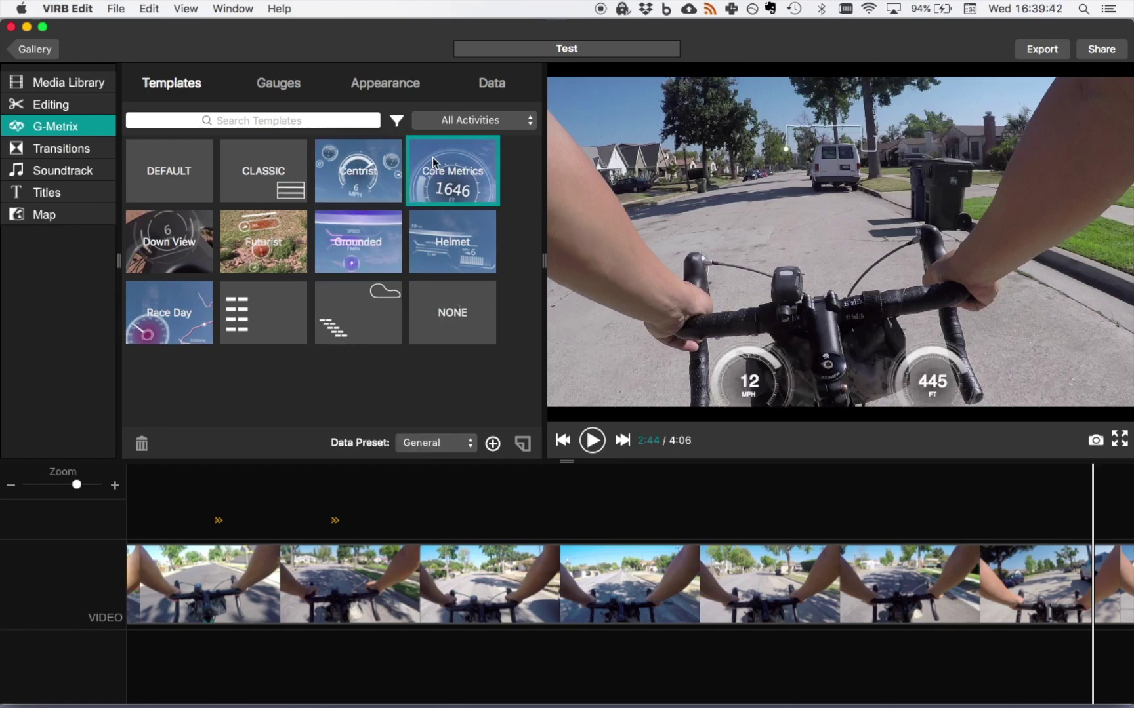
left_click(273, 161)
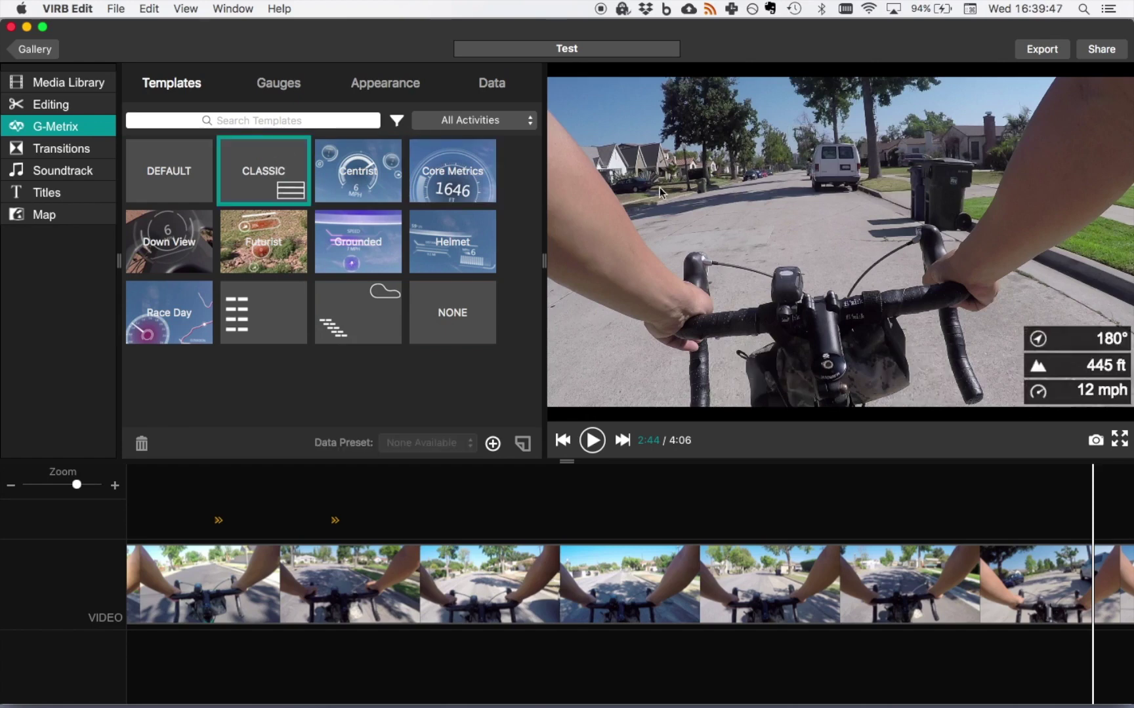
Return to the start of the video and play it to check the Classic overlay
left_click(255, 565)
left_click(145, 563)
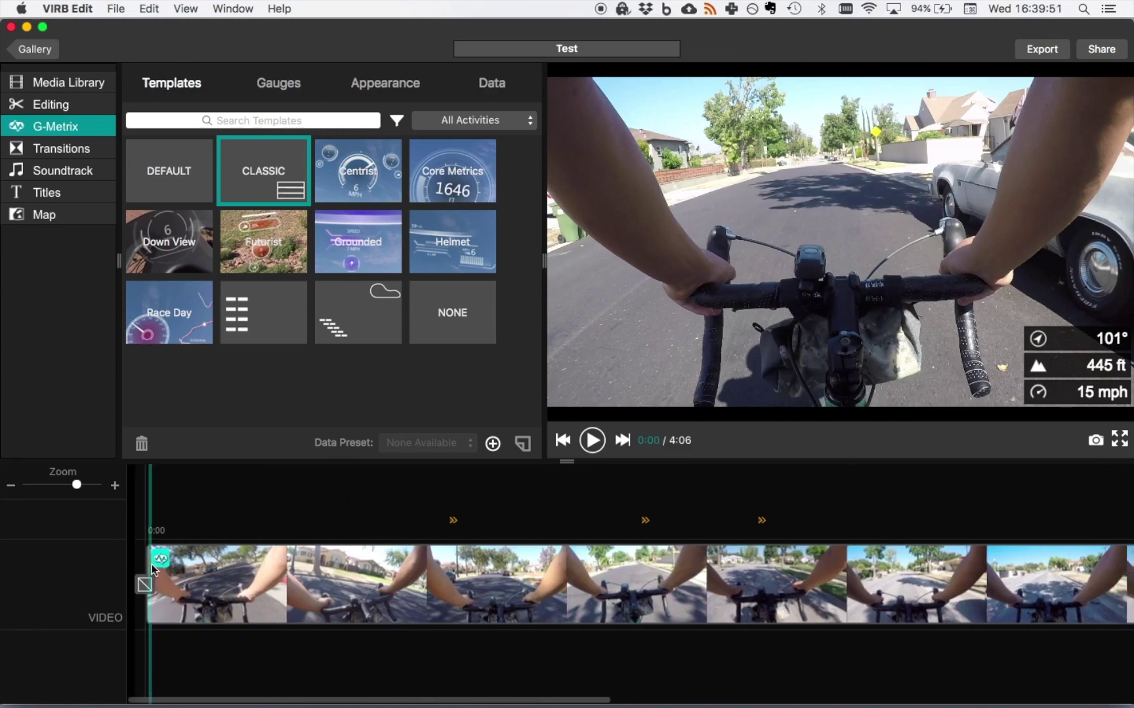
left_click(141, 561)
key("space")
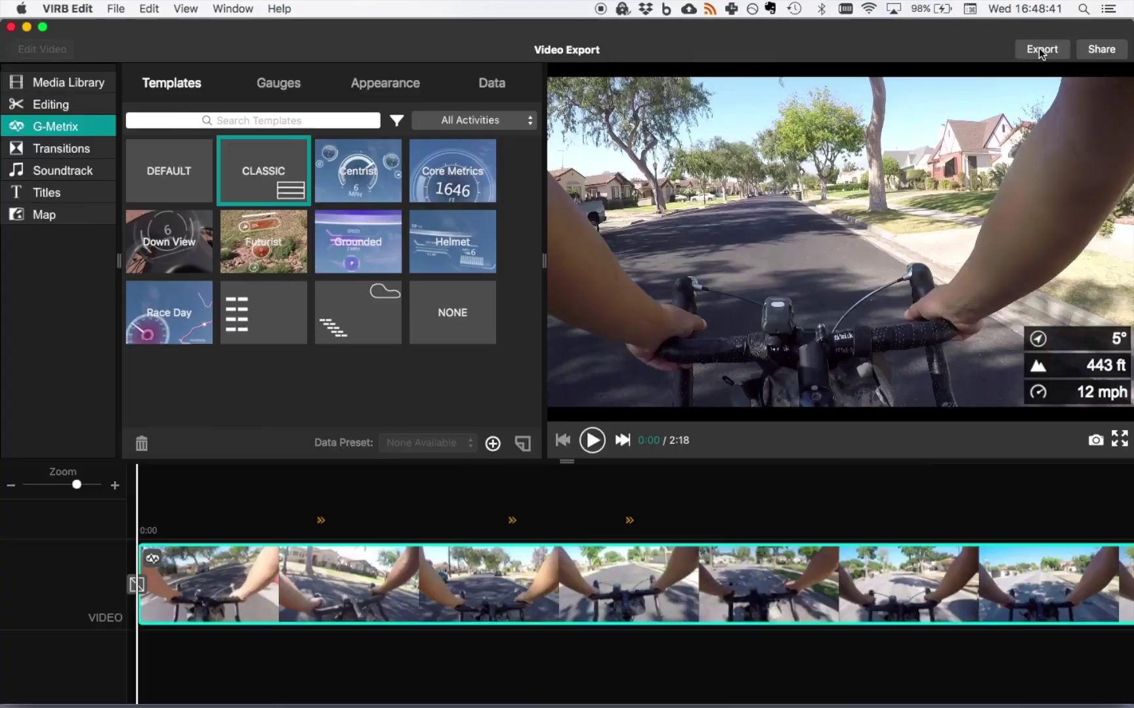
Set up the MP4 video export with 1080p resolution, 60 FPS, High quality and no branding
left_click(1041, 50)
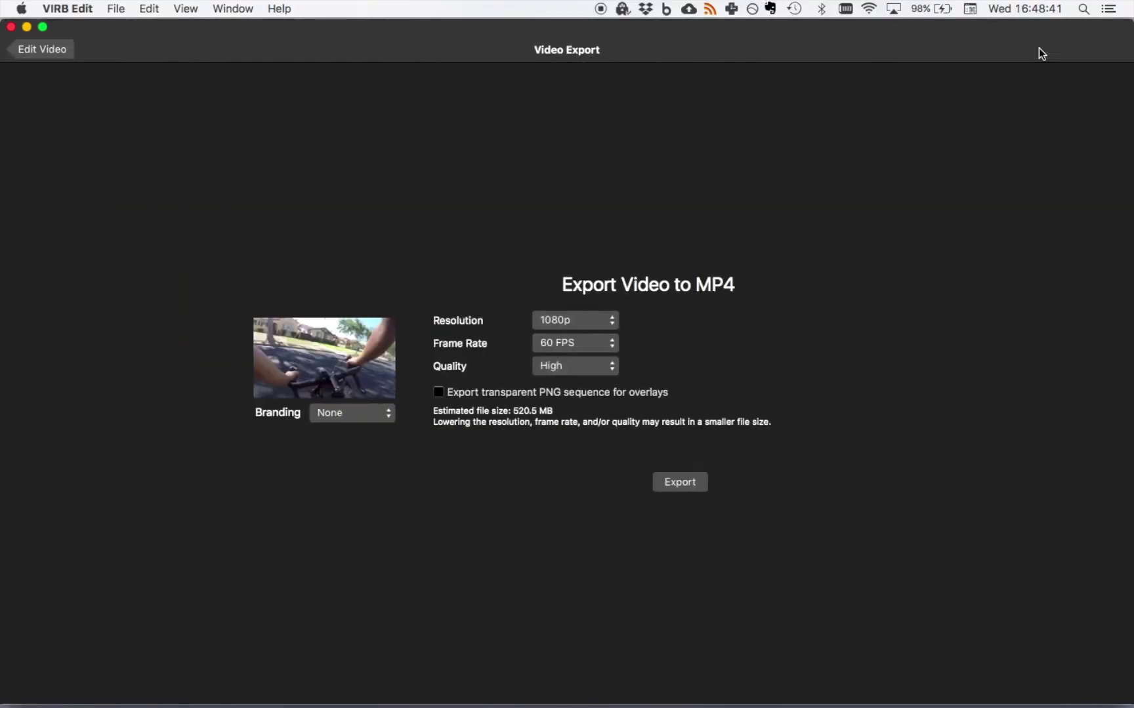
left_click(586, 322)
left_click(584, 321)
left_click(589, 343)
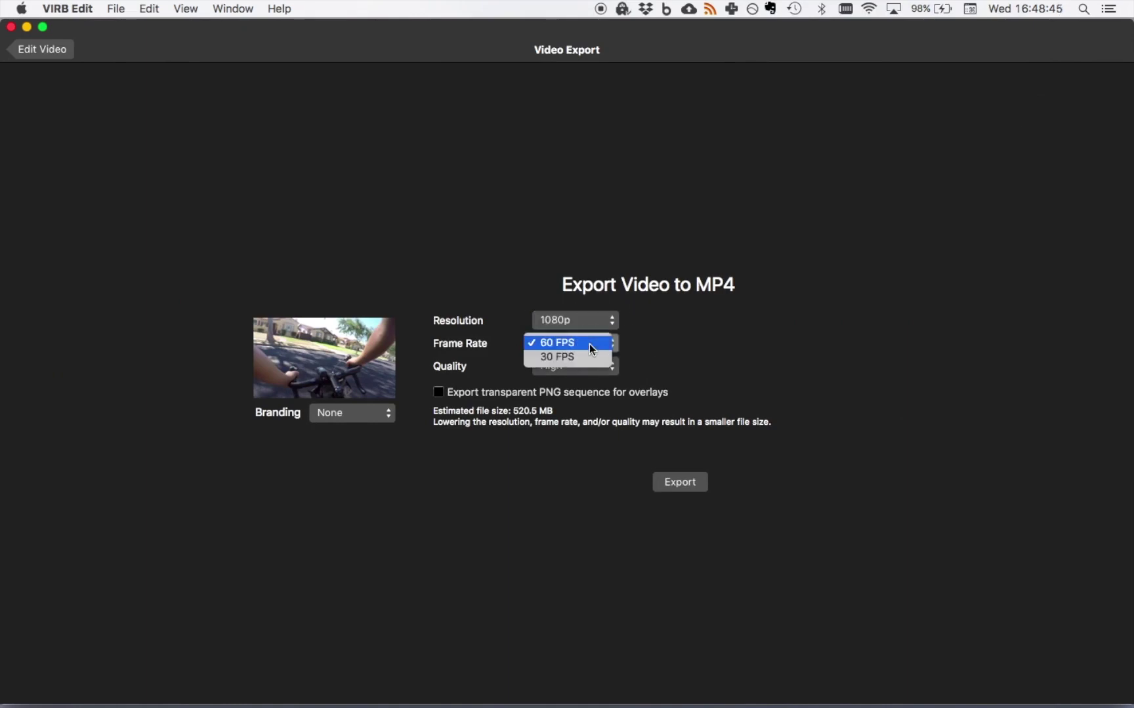
left_click(589, 344)
left_click(583, 368)
left_click(583, 369)
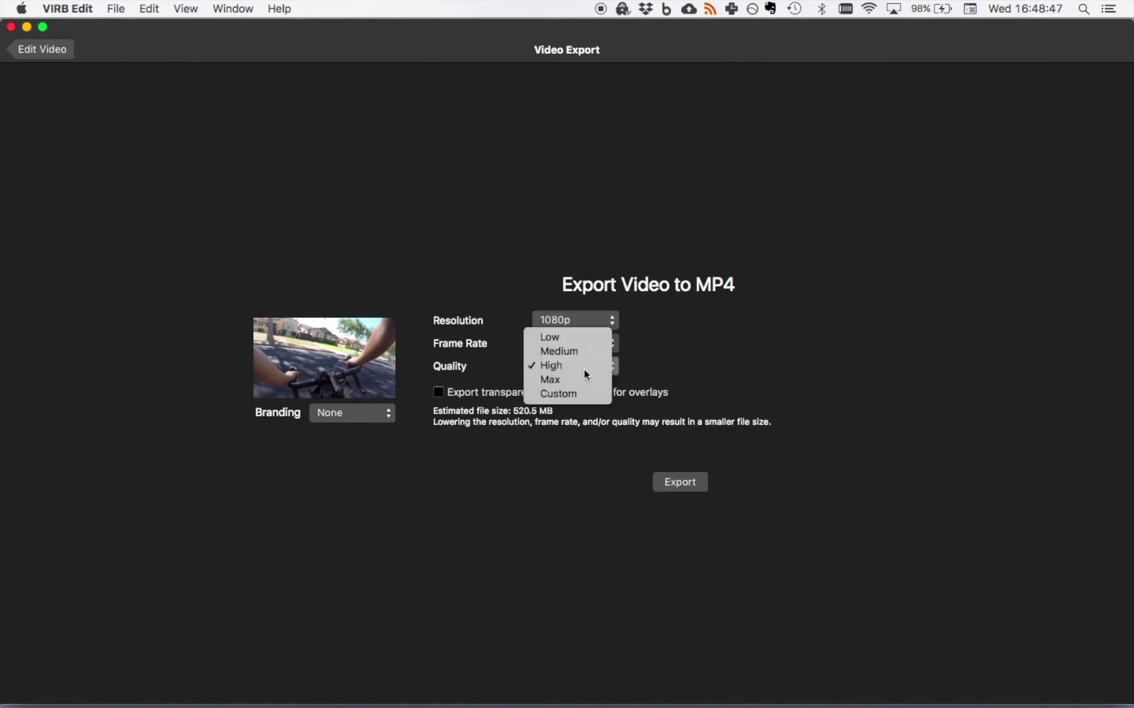
left_click(372, 420)
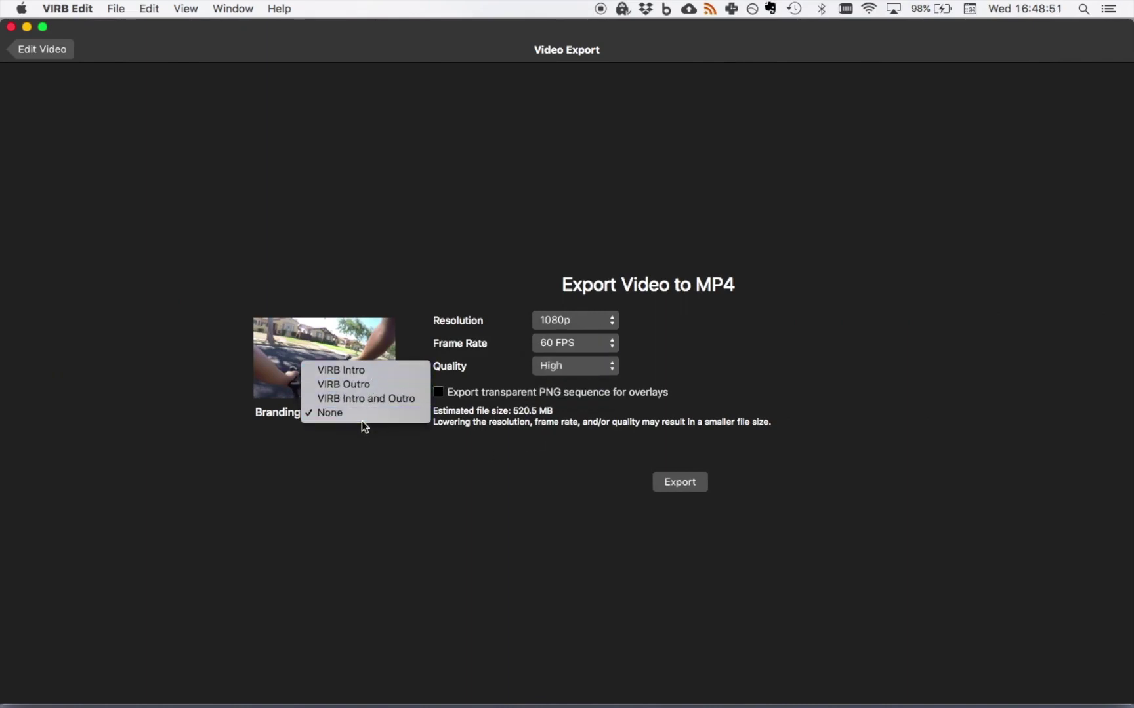
left_click(362, 412)
Export the video to a folder named Overlay on the Desktop and close the finished export
left_click(692, 483)
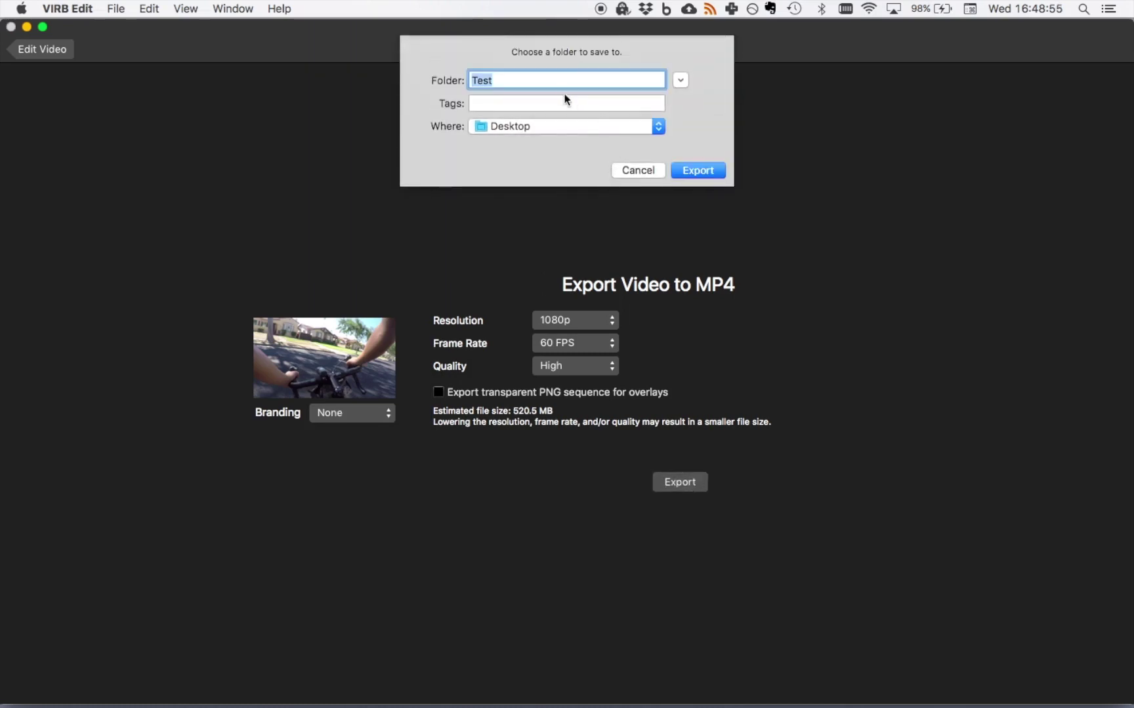
type("Overlay")
left_click(692, 170)
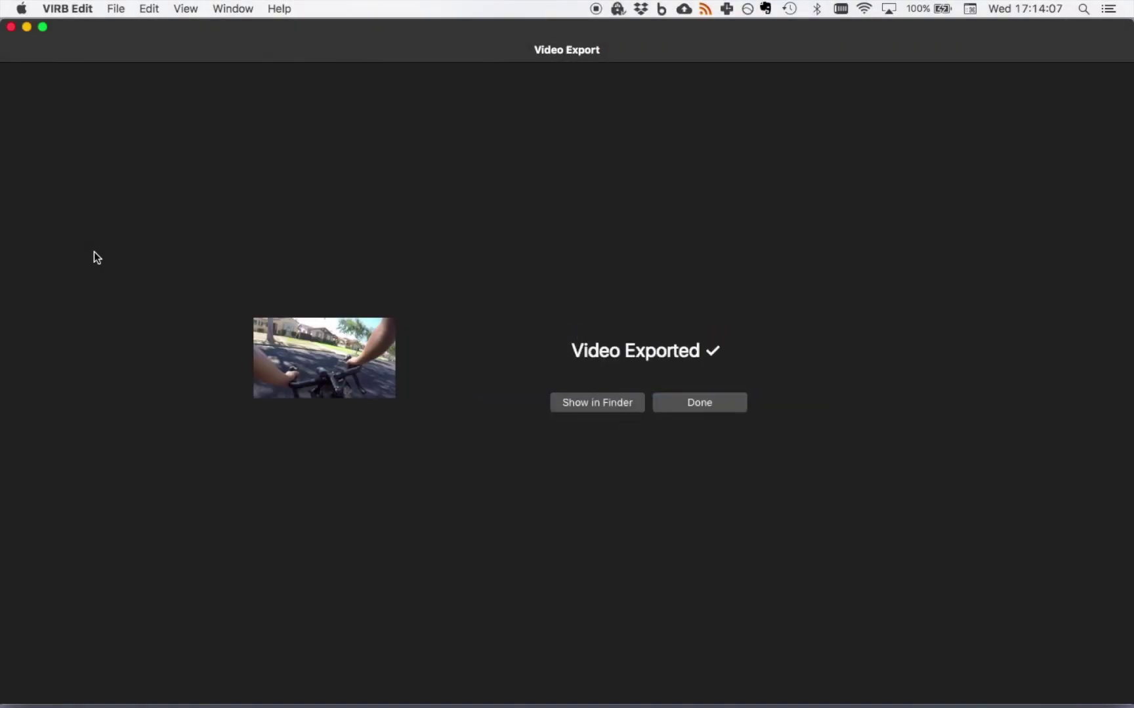
left_click(693, 407)
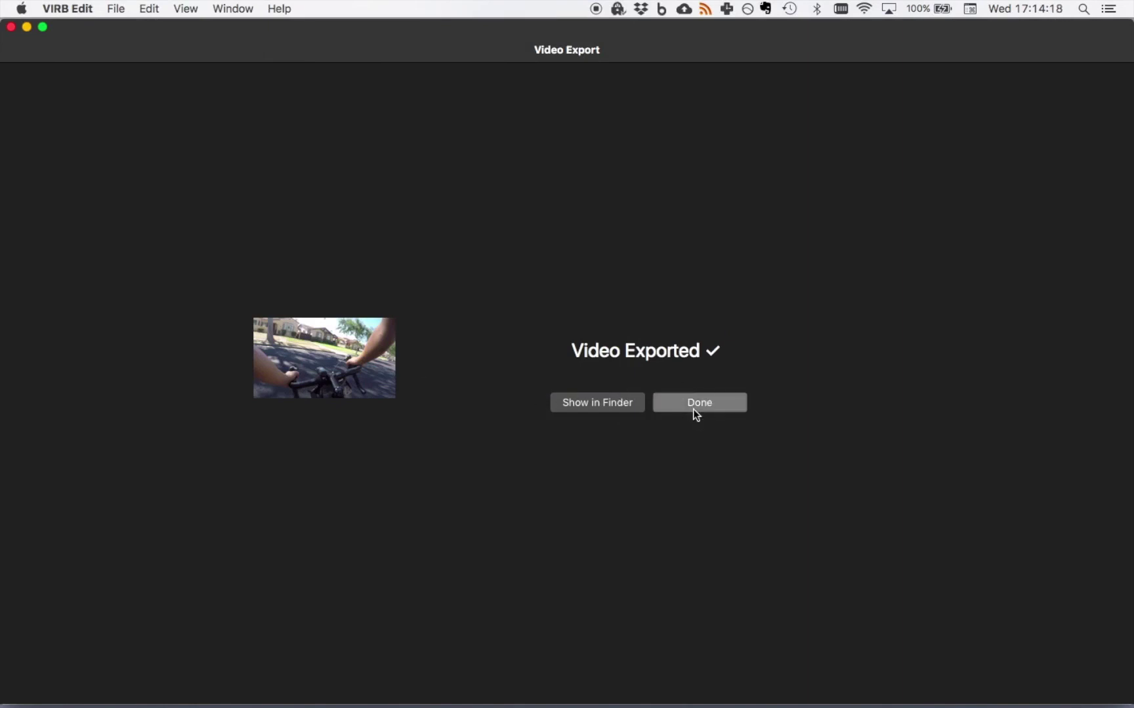